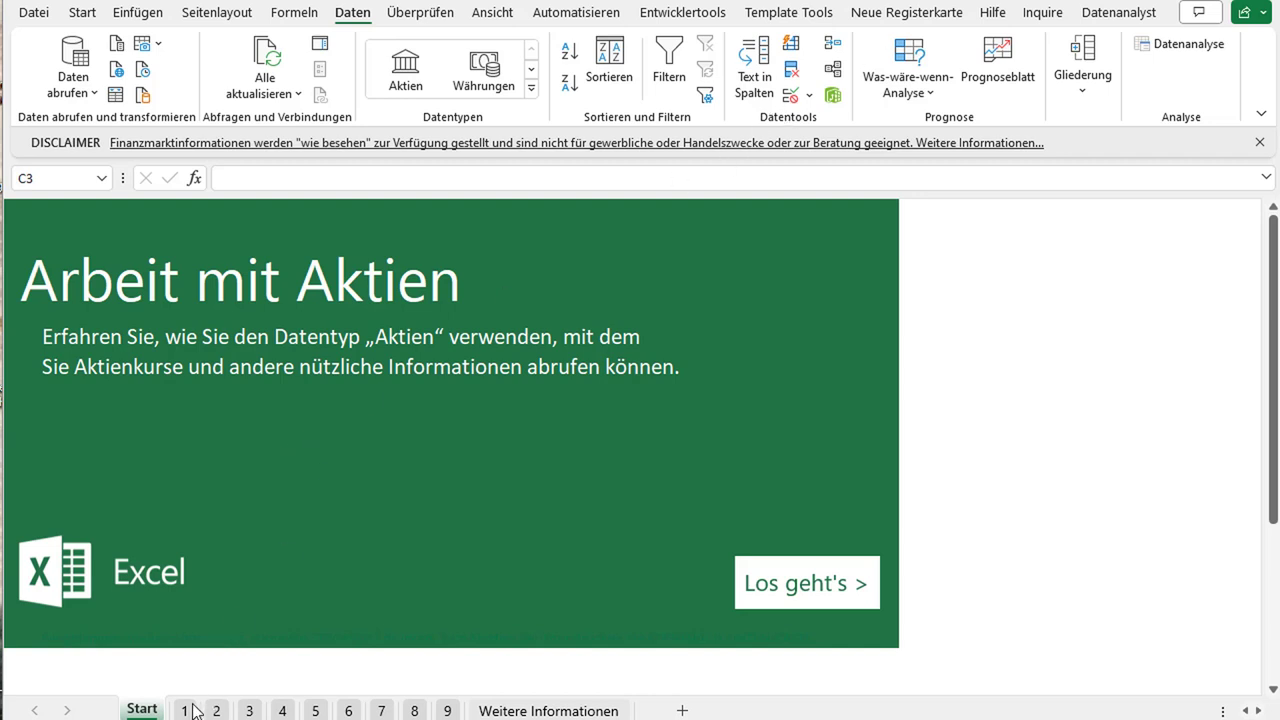
Open tutorial sheet 1 with the Microsoft, Nike, Boeing and Starbucks stock table
{"action": "left_click", "coordinate": [795, 598]}
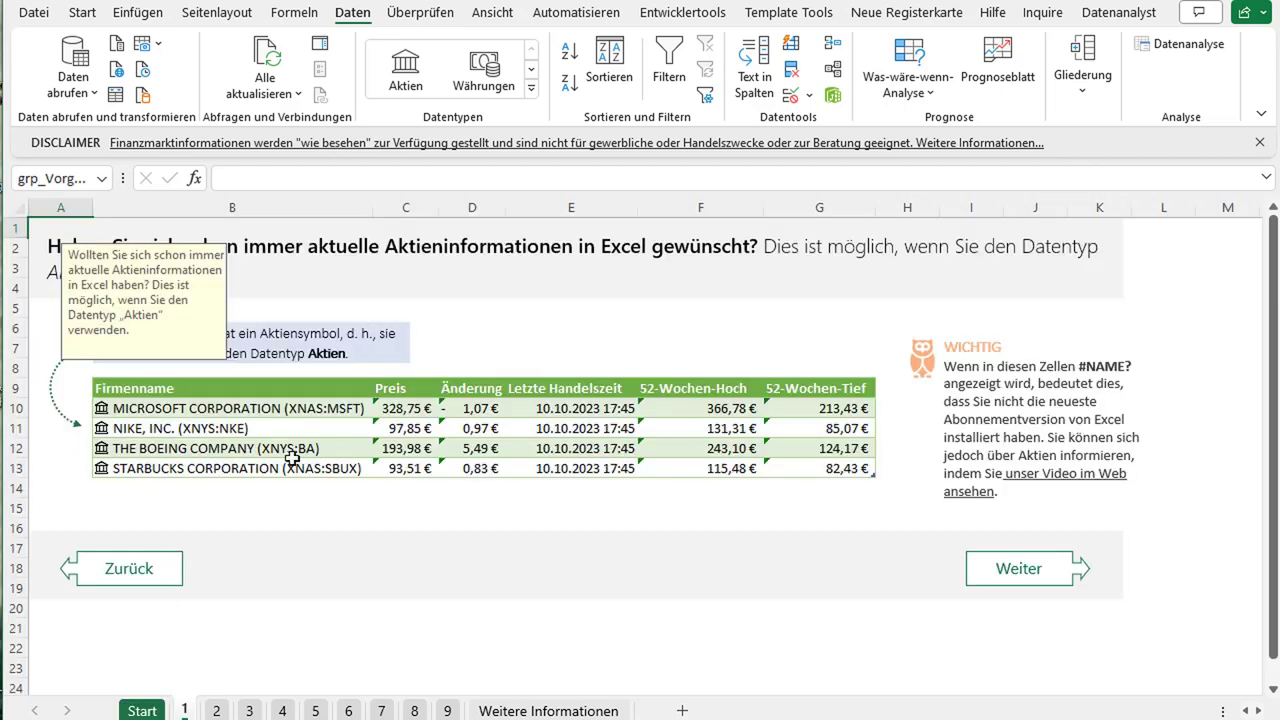
{"action": "left_click", "coordinate": [425, 310]}
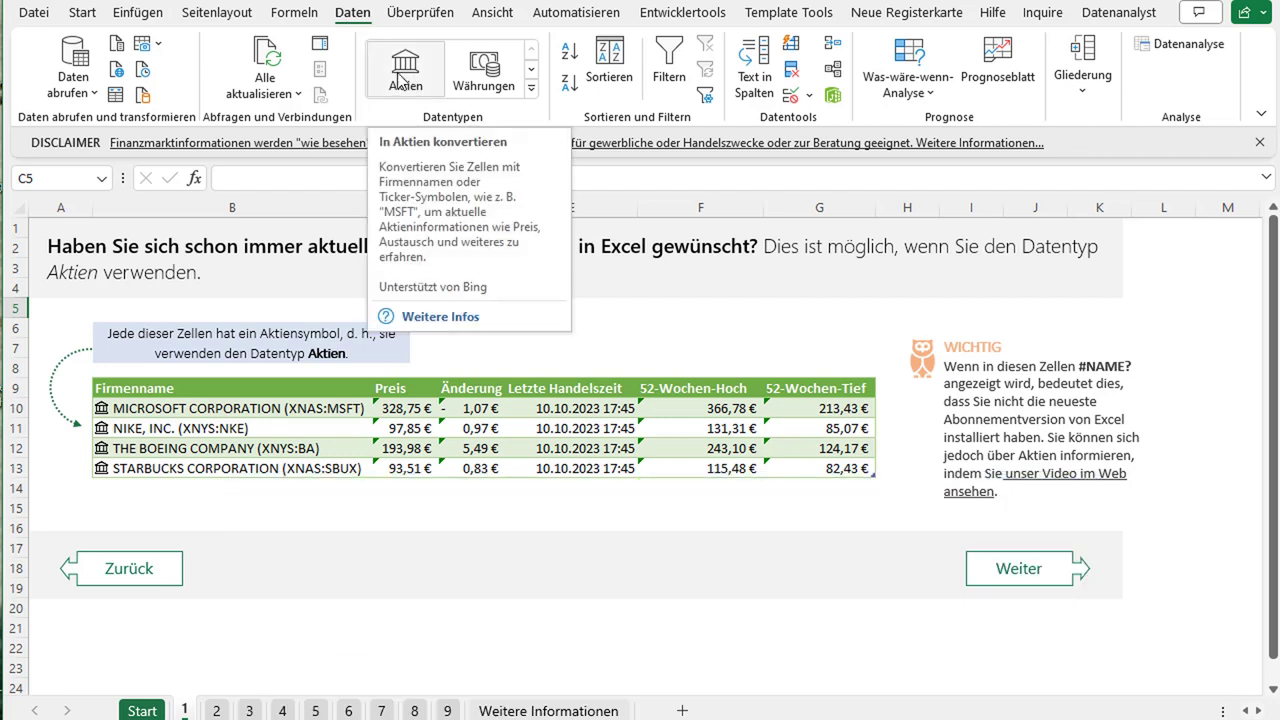
{"action": "left_click", "coordinate": [489, 370]}
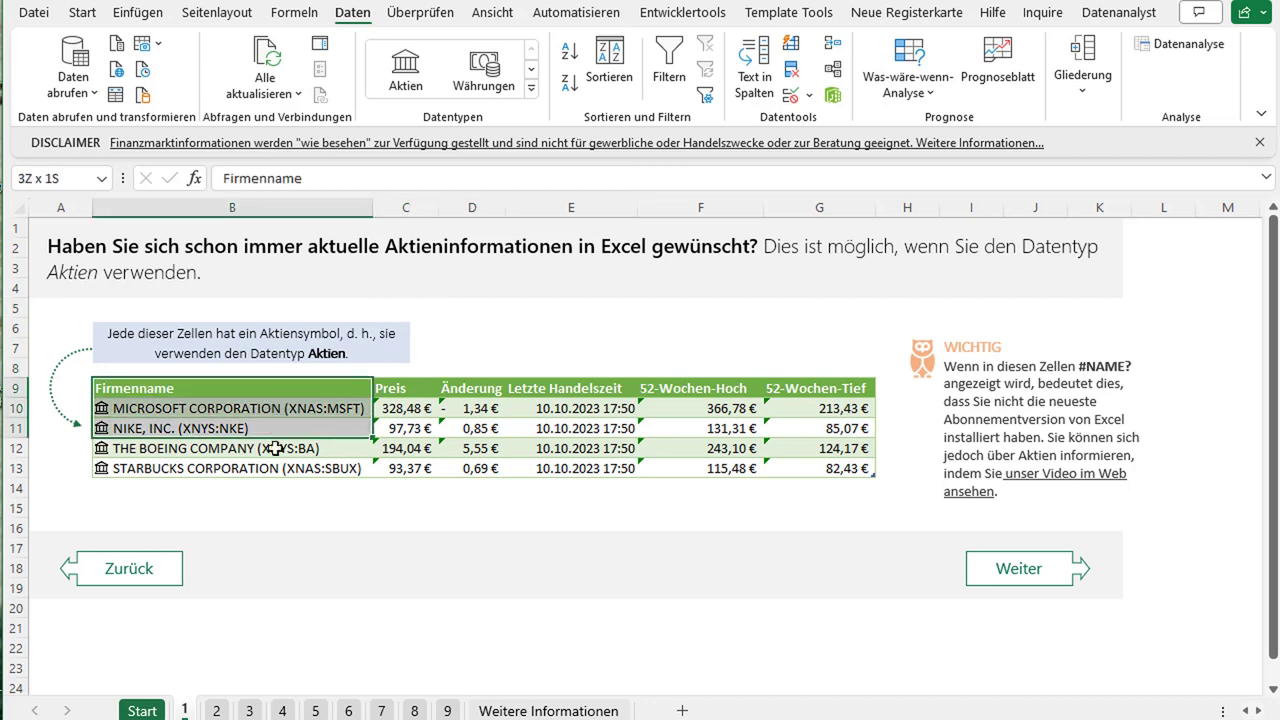
{"action": "left_click_drag", "start_coordinate": [271, 390], "coordinate": [272, 467]}
{"action": "left_click", "coordinate": [268, 397]}
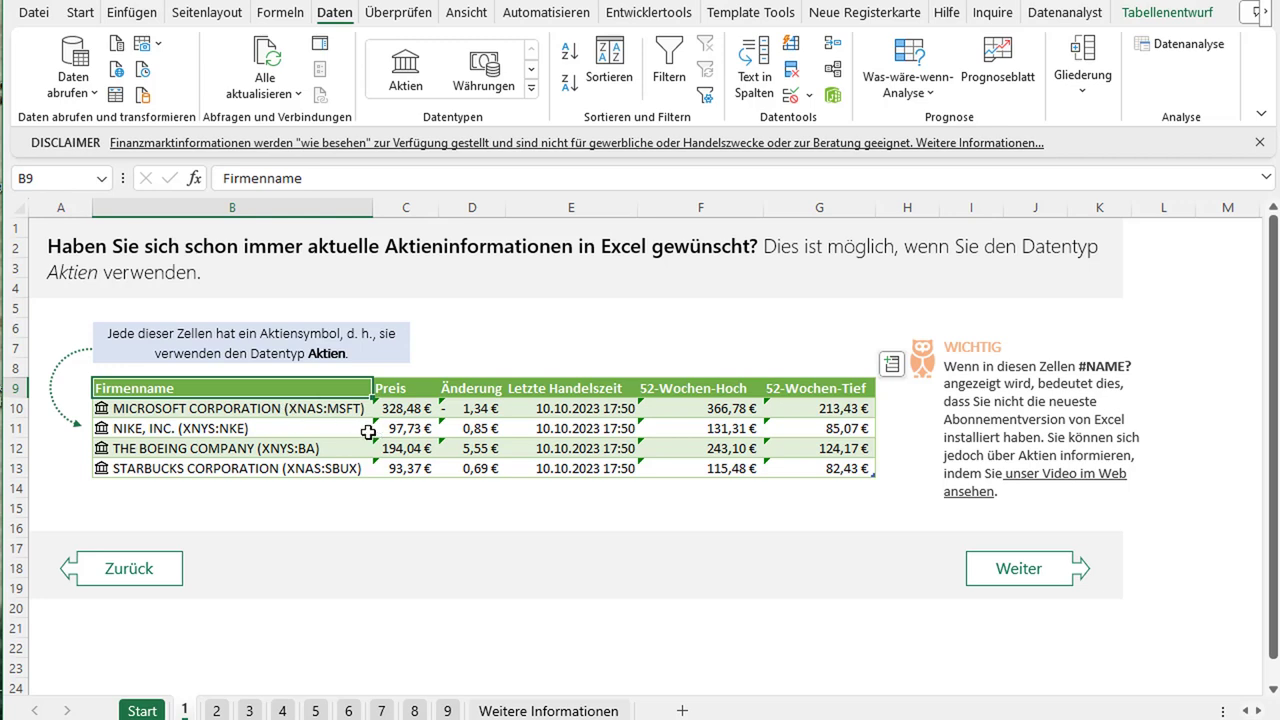
{"action": "left_click_drag", "start_coordinate": [405, 393], "coordinate": [820, 390]}
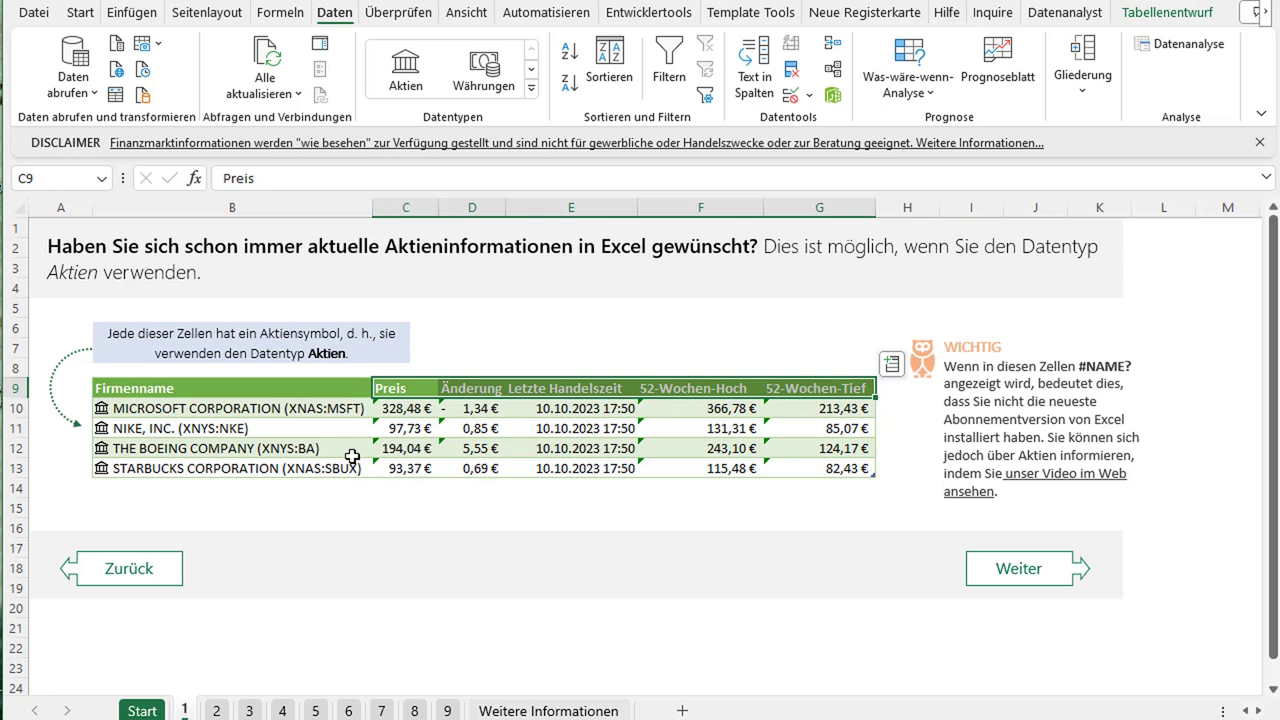
{"action": "left_click", "coordinate": [412, 390]}
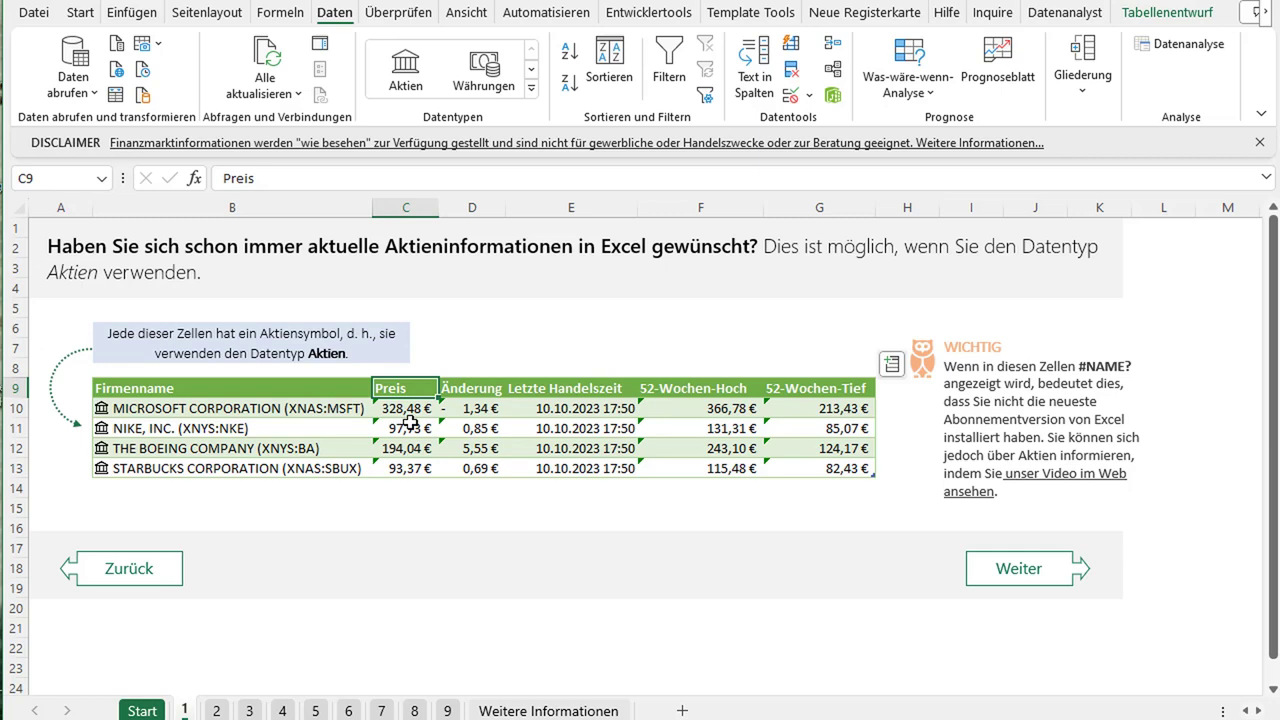
On sheet 2, convert company names B9:B12 to Aktien, restoring Nike's price to 97,71 €
{"action": "left_click", "coordinate": [219, 711]}
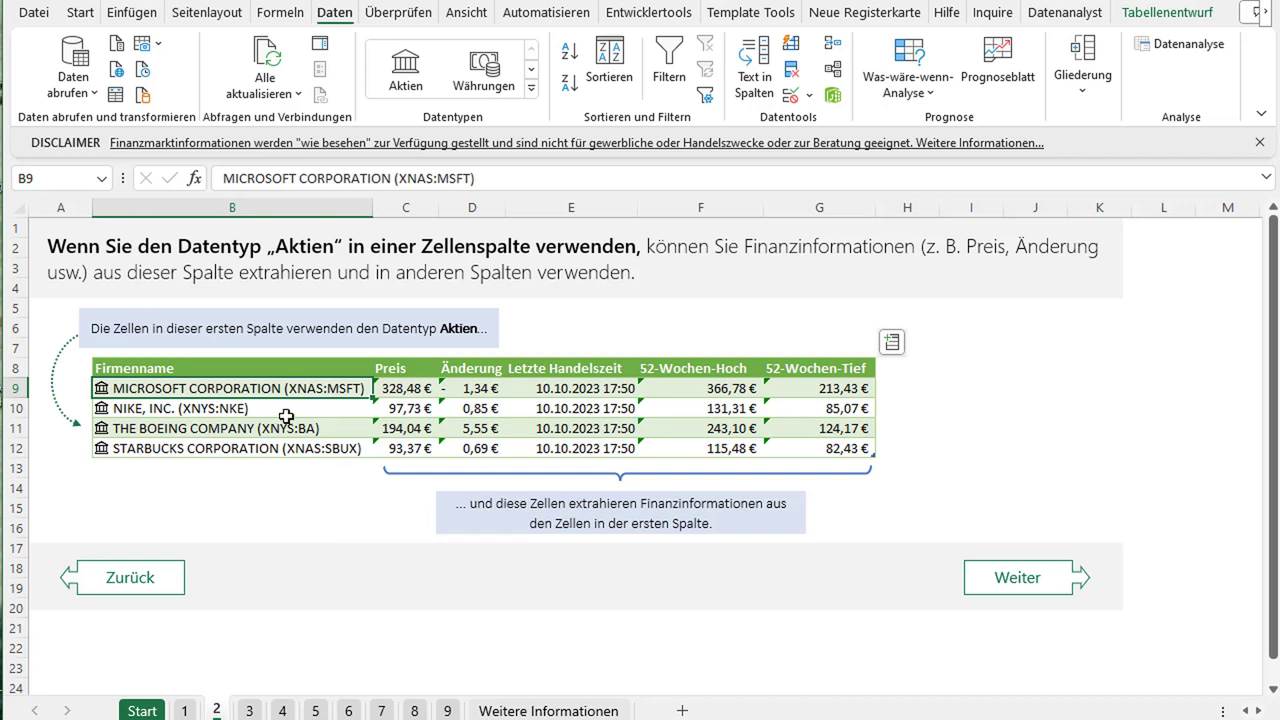
{"action": "left_click_drag", "start_coordinate": [248, 388], "coordinate": [251, 447]}
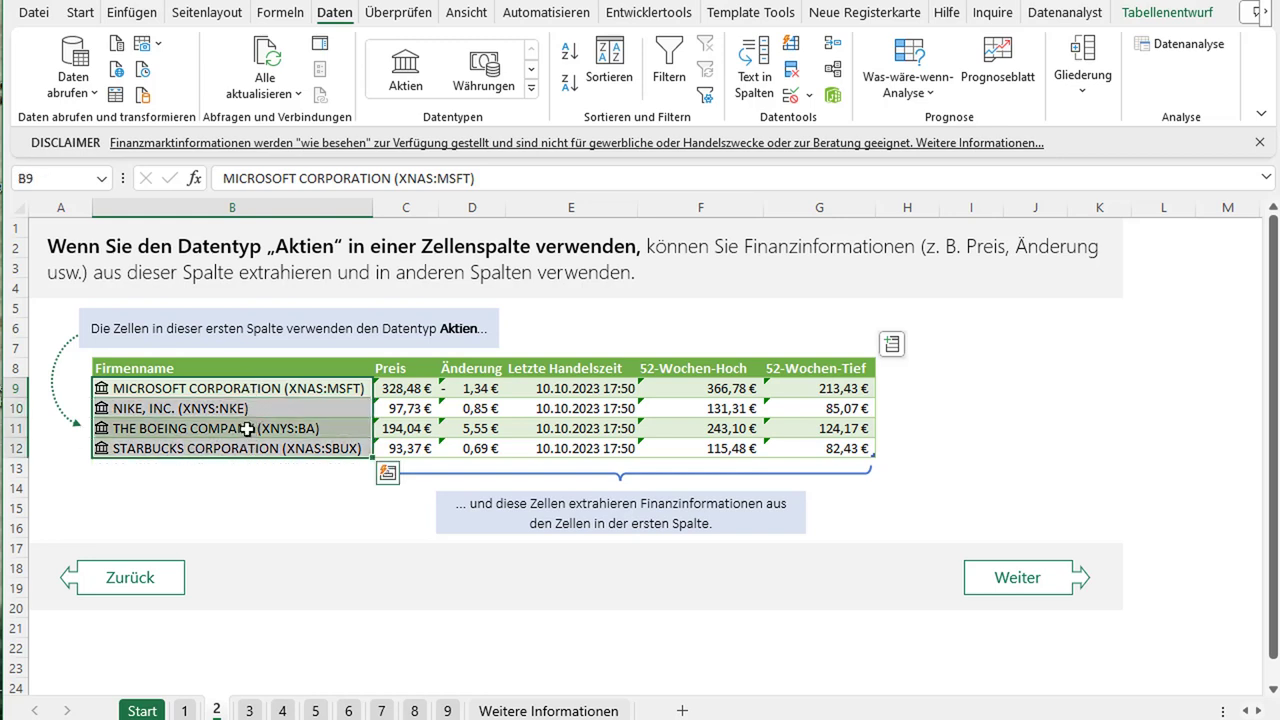
{"action": "left_click", "coordinate": [415, 90]}
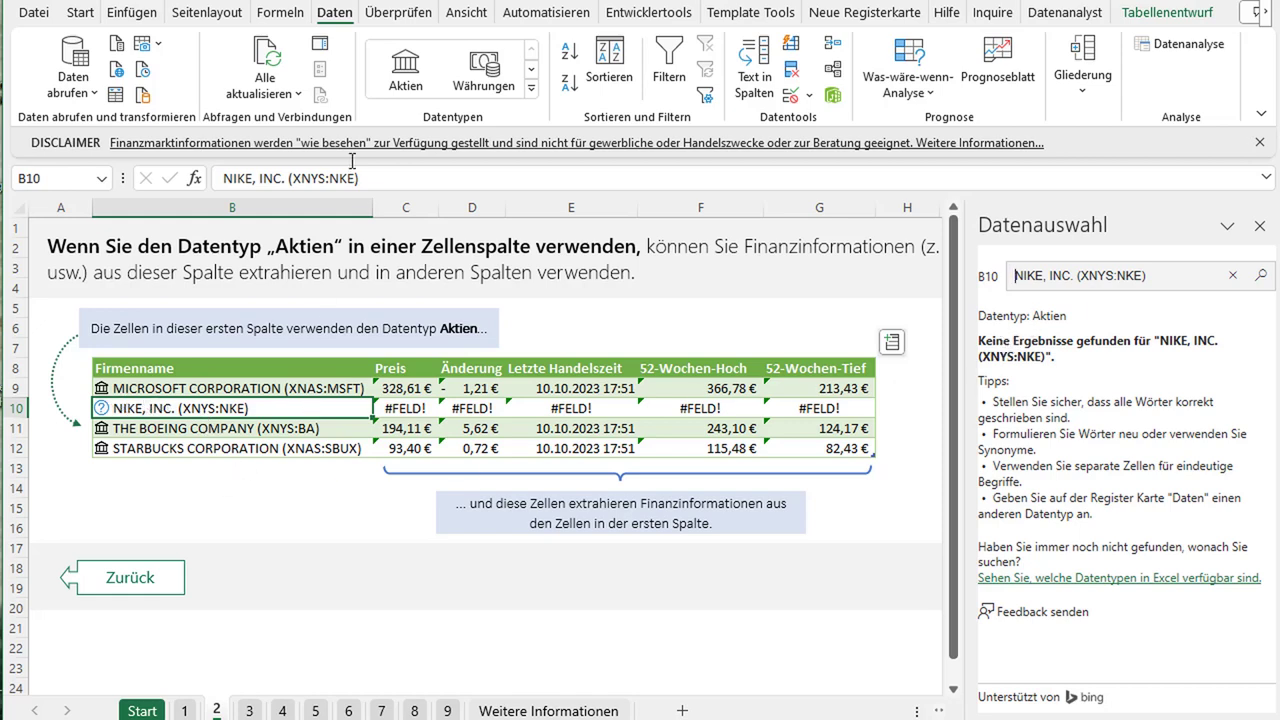
{"action": "left_click", "coordinate": [400, 88]}
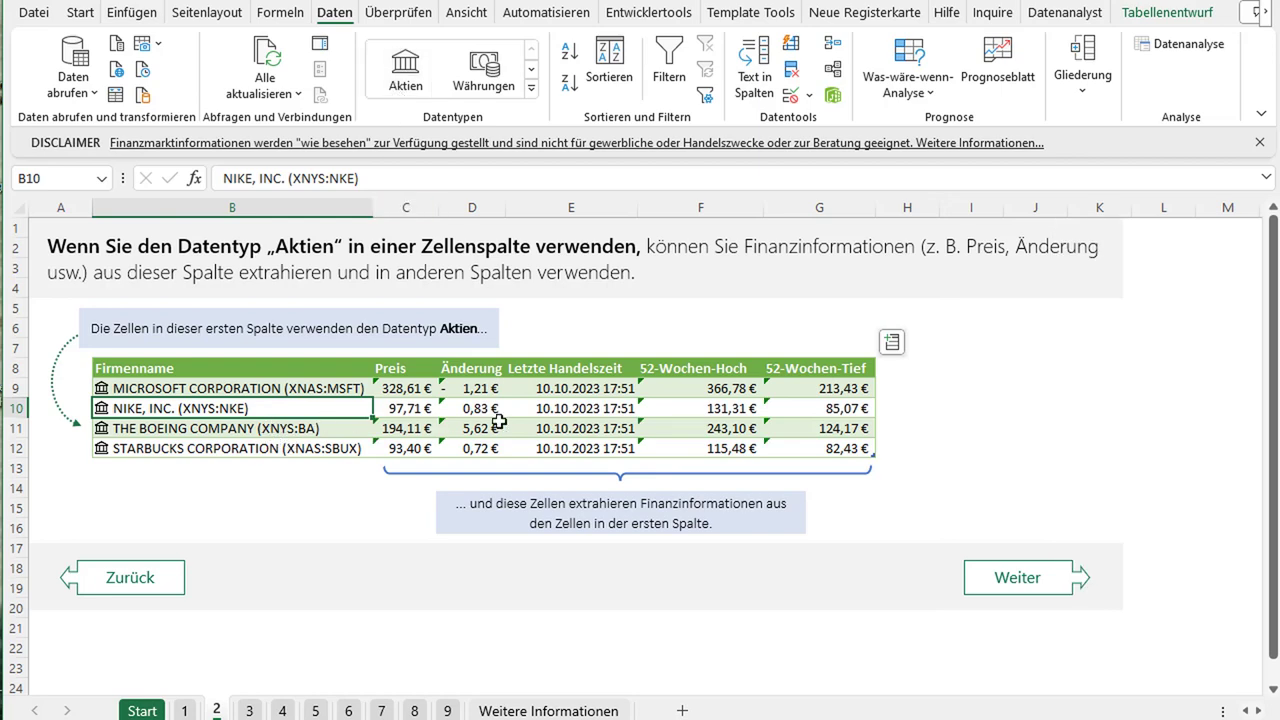
On sheet 3, refresh all stock data to the 17:51 quotes, then go to sheet 4
{"action": "left_click", "coordinate": [252, 710]}
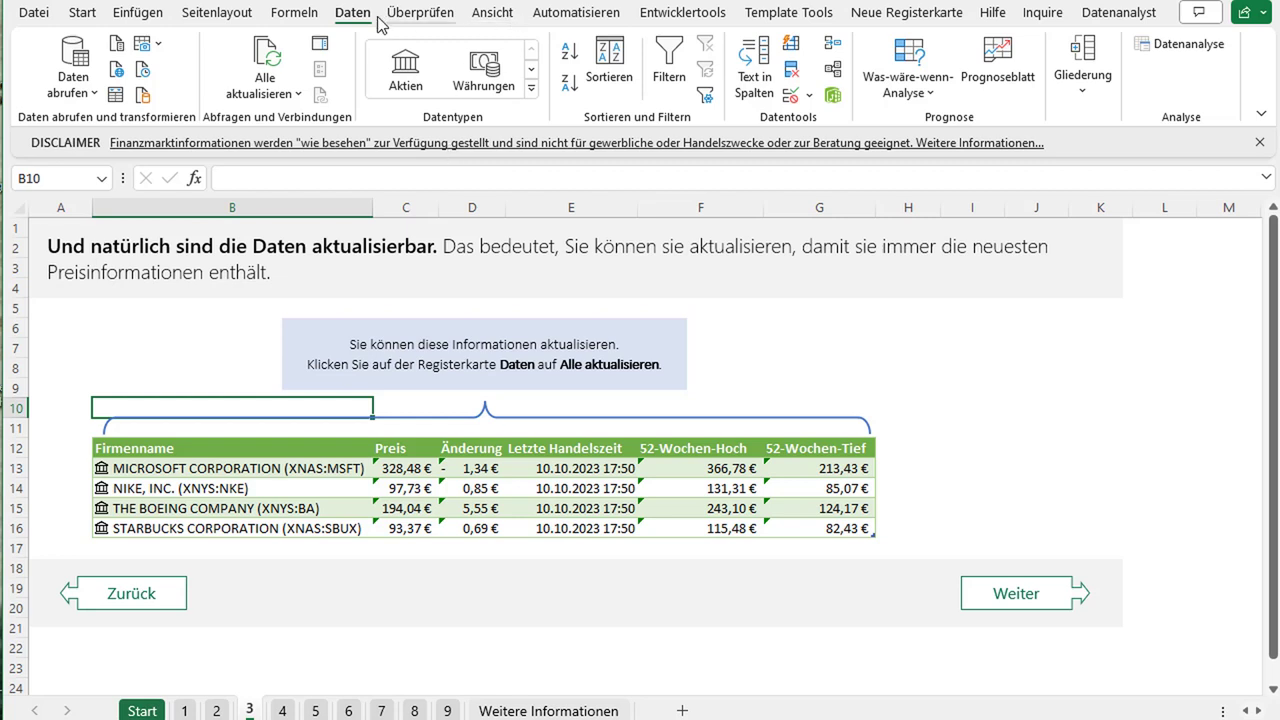
{"action": "left_click", "coordinate": [271, 79]}
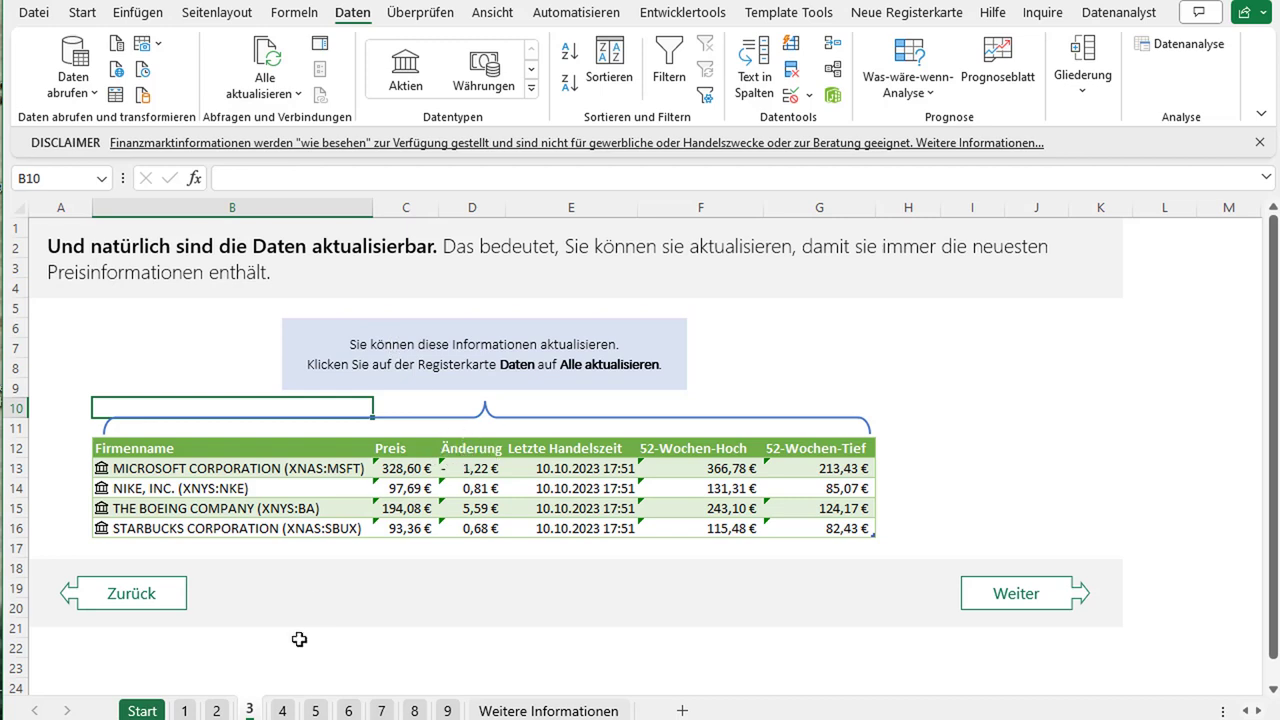
{"action": "left_click", "coordinate": [283, 709]}
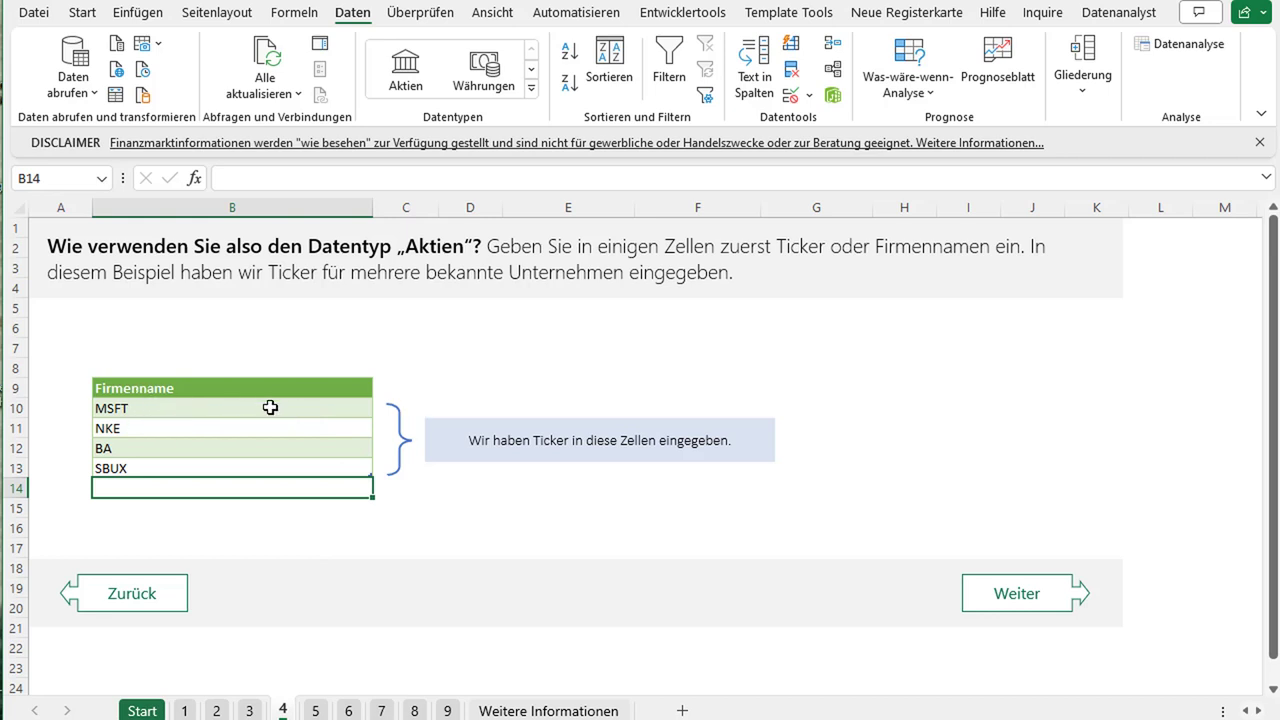
Convert tickers MSFT, NKE, BA and SBUX in B10:B13 to the Aktien data type
{"action": "left_click", "coordinate": [166, 407]}
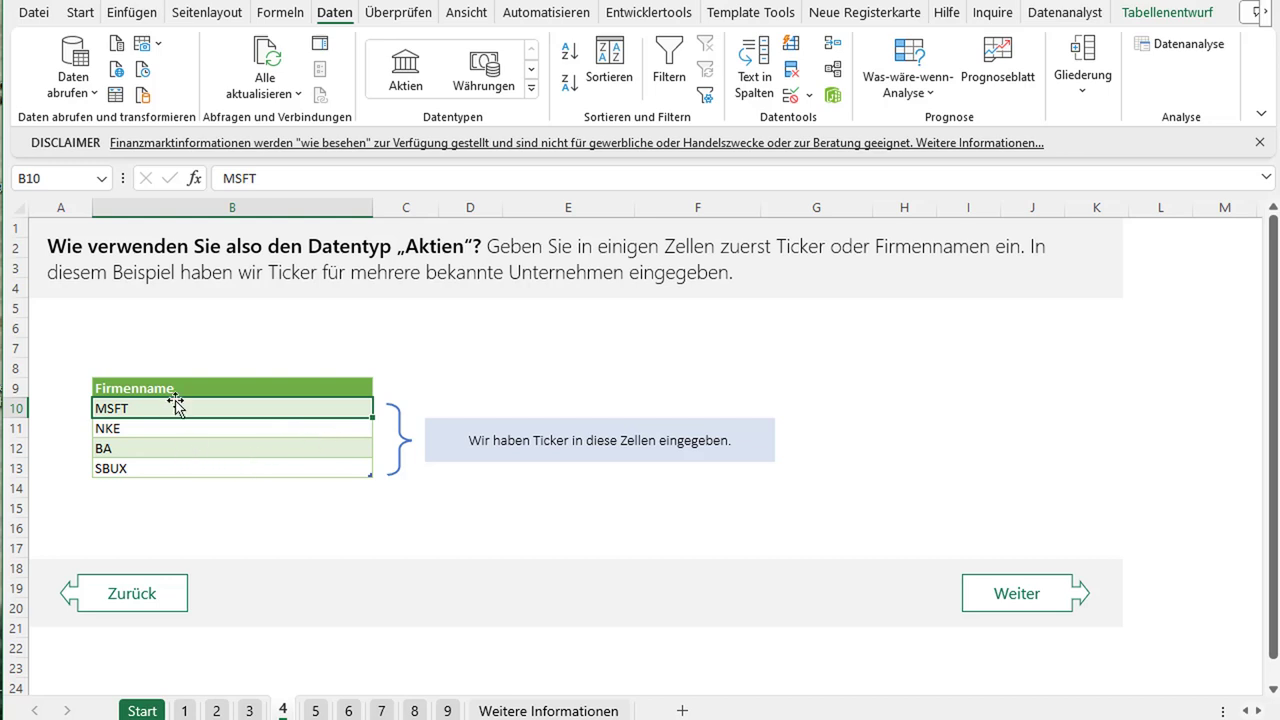
{"action": "left_click_drag", "start_coordinate": [230, 405], "coordinate": [230, 467]}
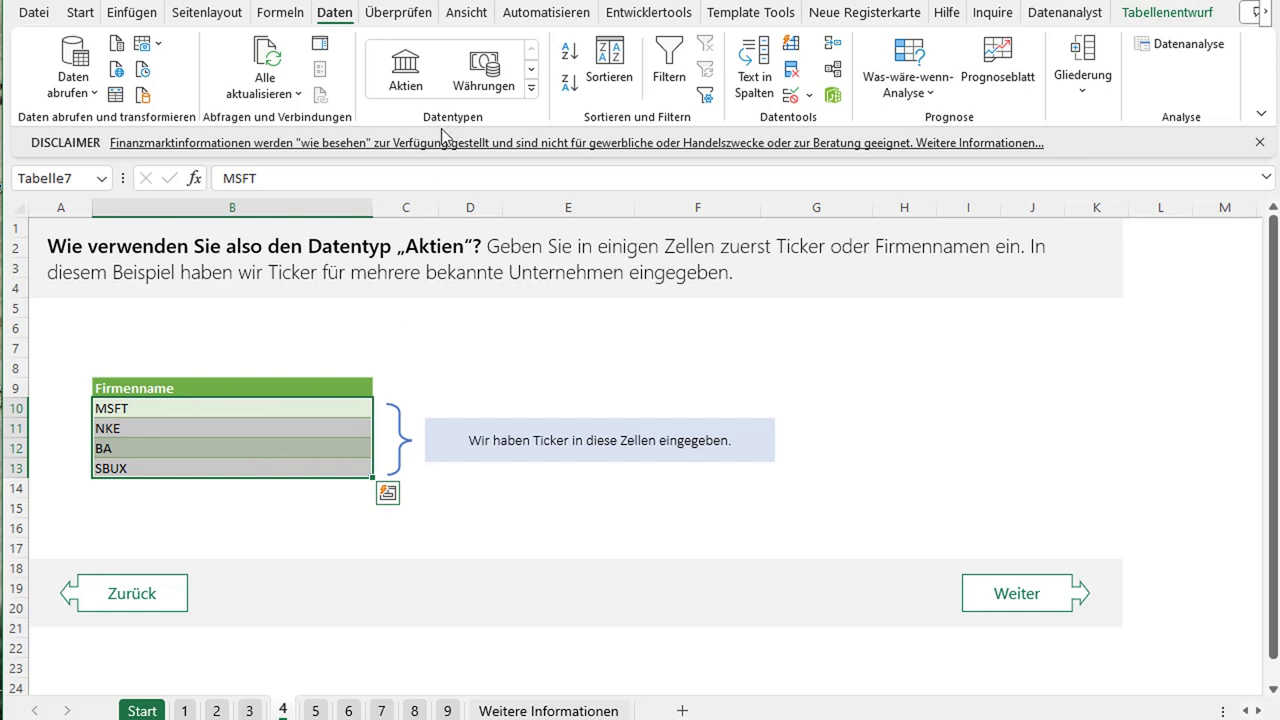
{"action": "left_click", "coordinate": [417, 87]}
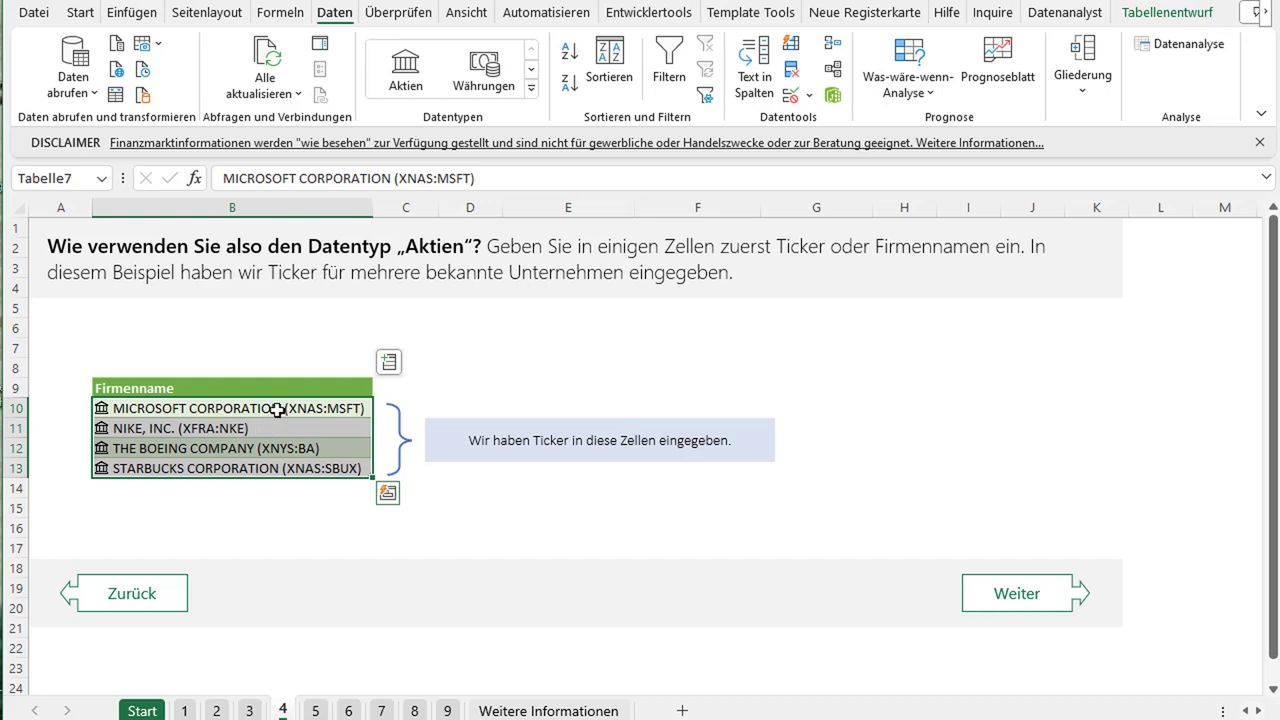
{"action": "left_click", "coordinate": [277, 410]}
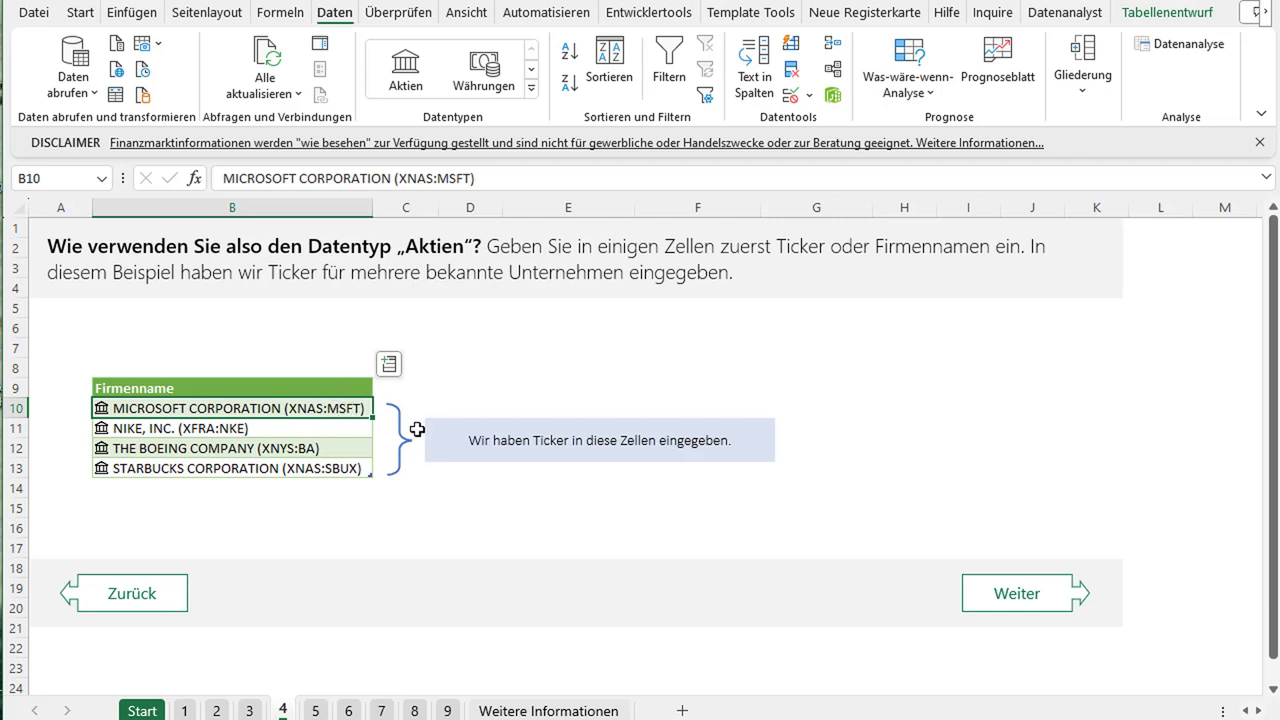
On sheet 5, add a Preis column showing each company's stock price
{"action": "left_click", "coordinate": [316, 711]}
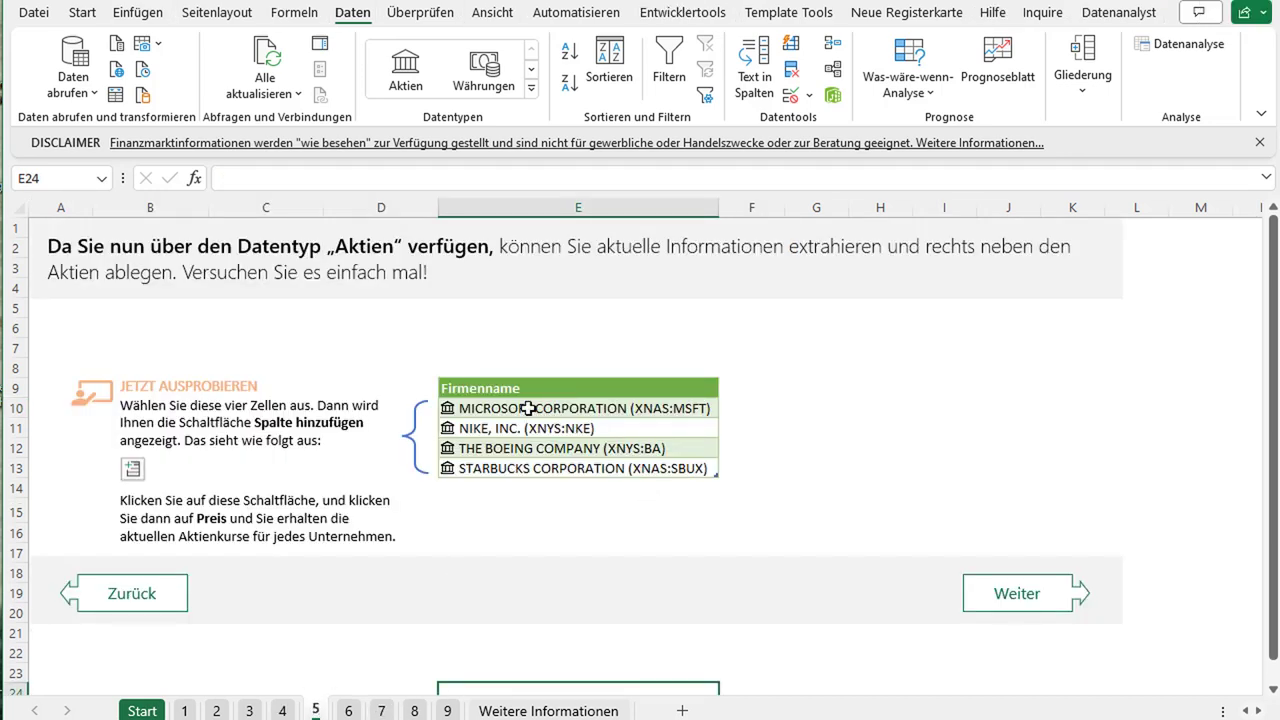
{"action": "left_click_drag", "start_coordinate": [528, 408], "coordinate": [610, 466]}
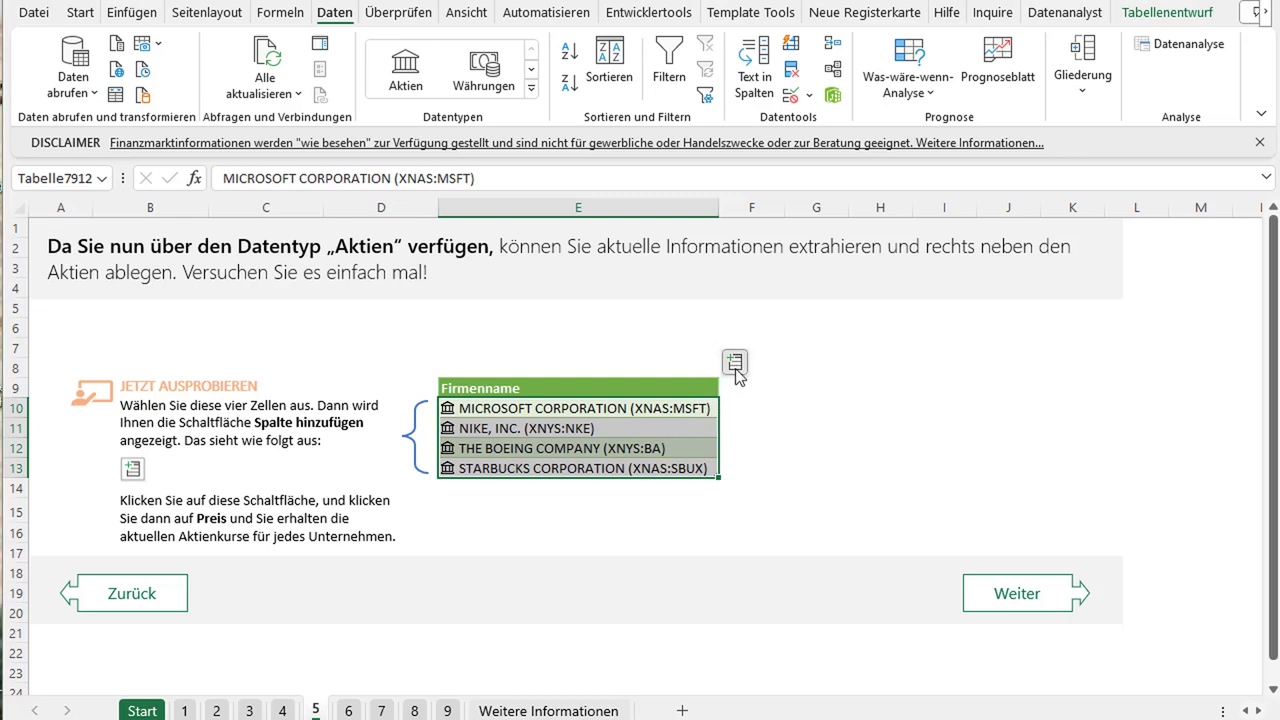
{"action": "left_click", "coordinate": [735, 362]}
{"action": "scroll", "coordinate": [900, 150], "scroll_direction": "down", "scroll_amount": 1}
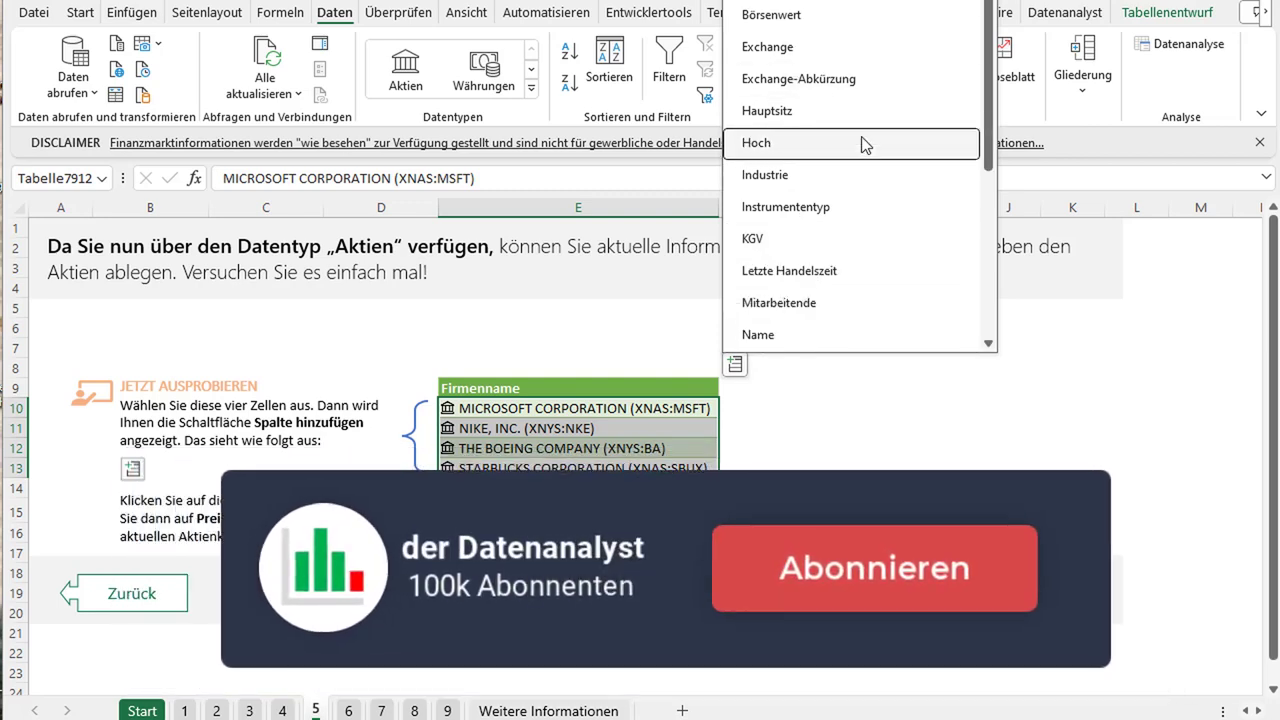
{"action": "scroll", "coordinate": [866, 250], "scroll_direction": "down", "scroll_amount": 1}
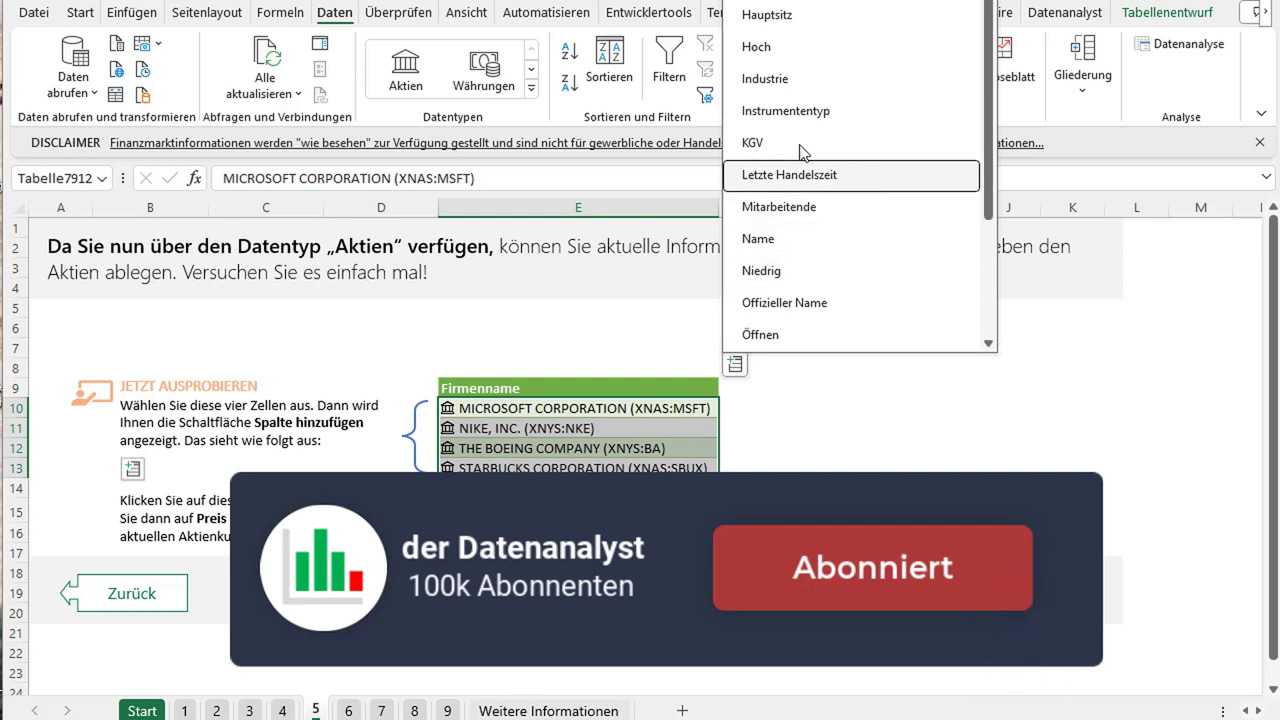
{"action": "scroll", "coordinate": [835, 250], "scroll_direction": "down", "scroll_amount": 1}
{"action": "scroll", "coordinate": [835, 285], "scroll_direction": "down", "scroll_amount": 2}
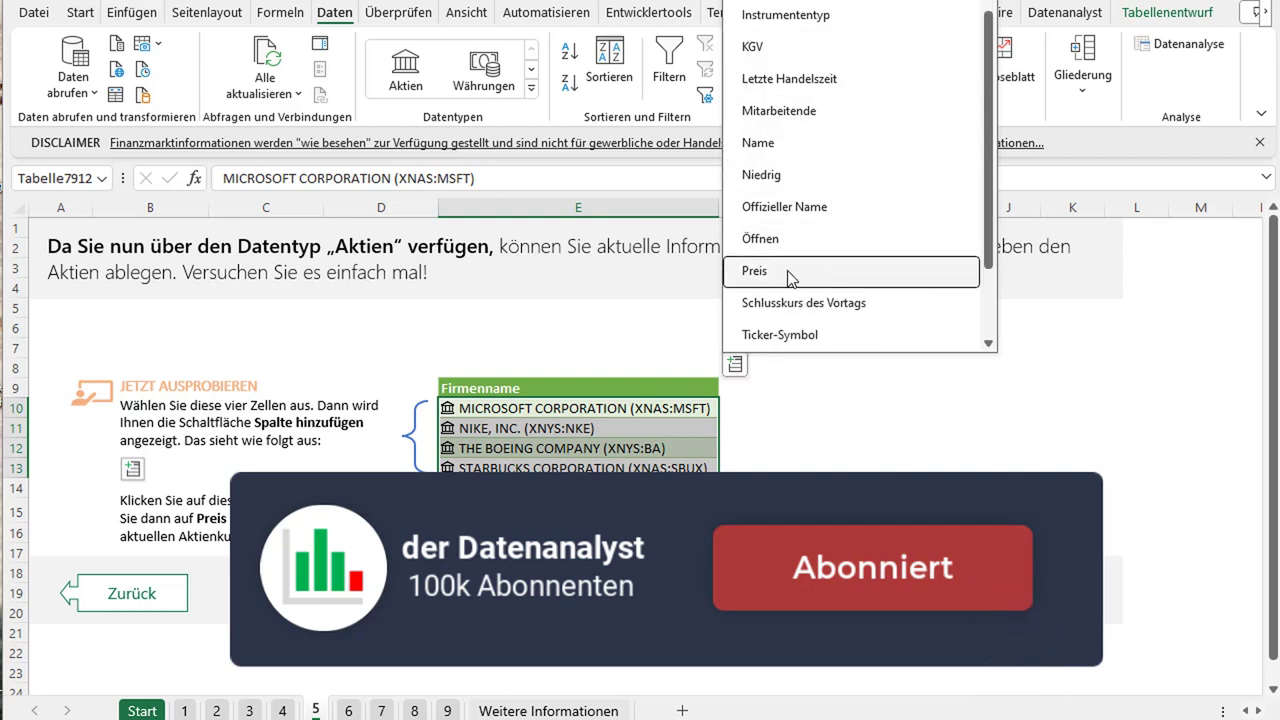
{"action": "left_click", "coordinate": [790, 278]}
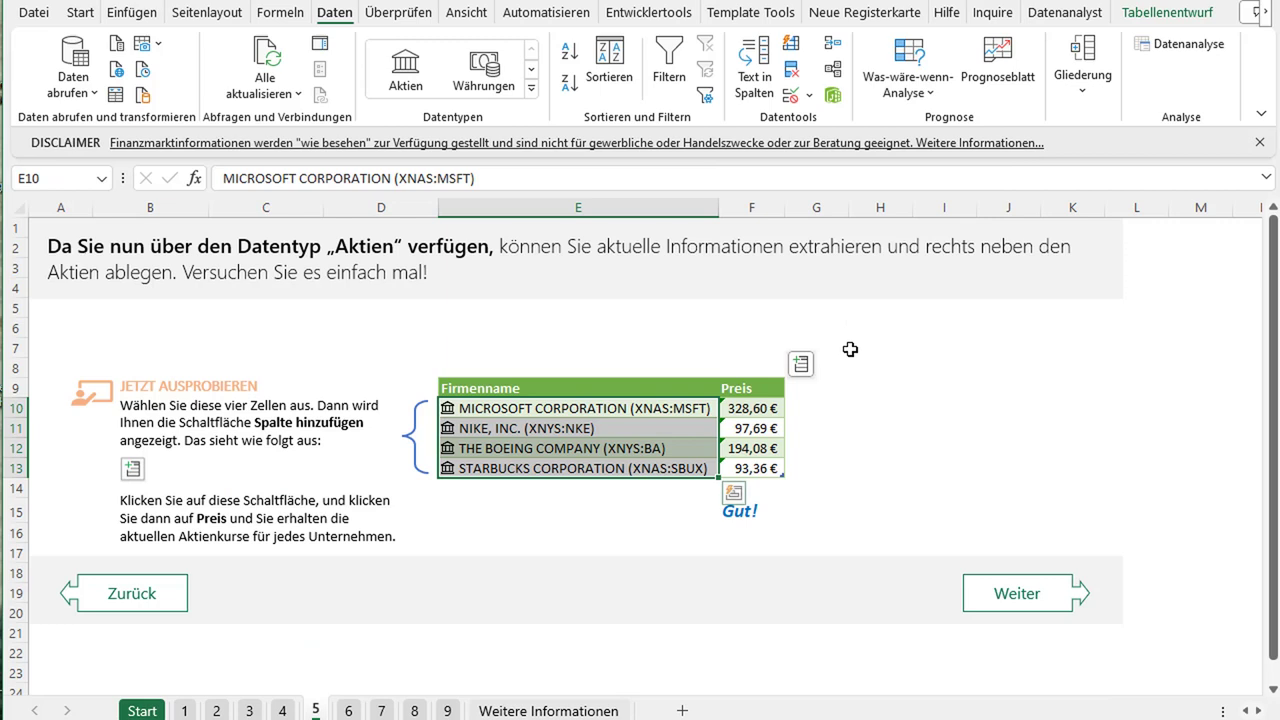
Add a KGV column to the stock table, then continue to sheet 6
{"action": "left_click", "coordinate": [802, 366]}
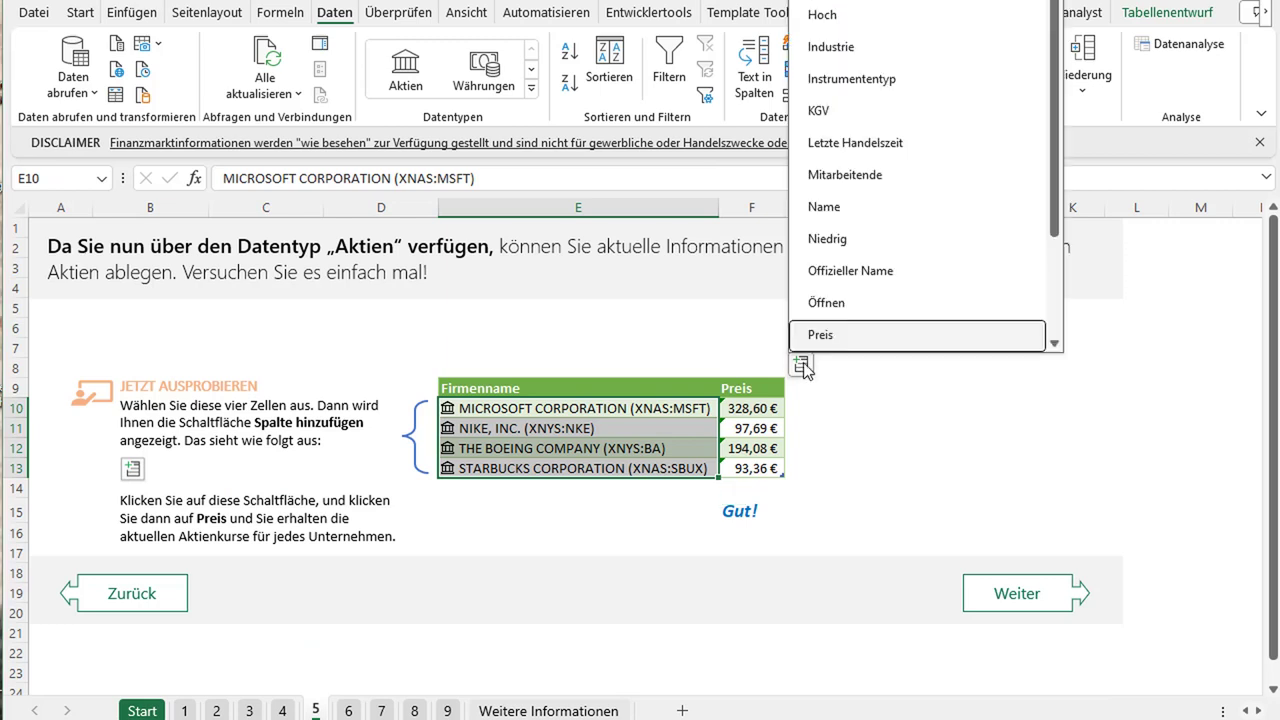
{"action": "left_click", "coordinate": [858, 112]}
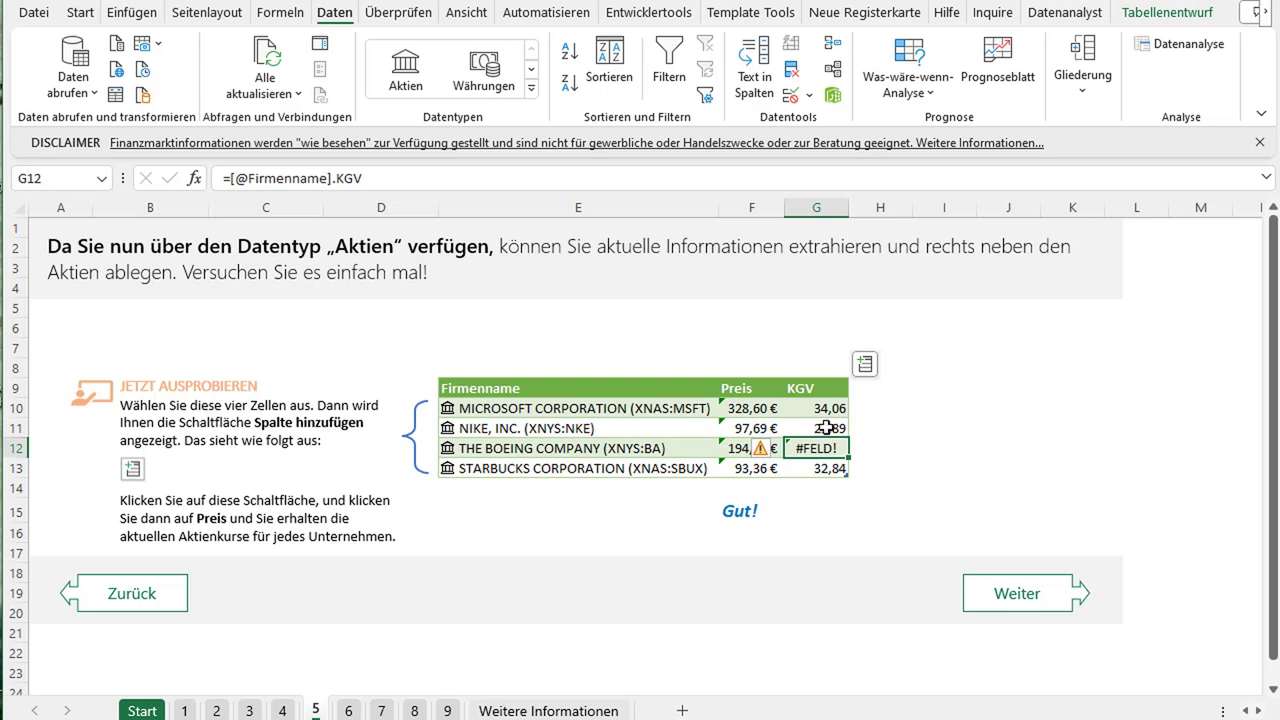
{"action": "left_click", "coordinate": [591, 448]}
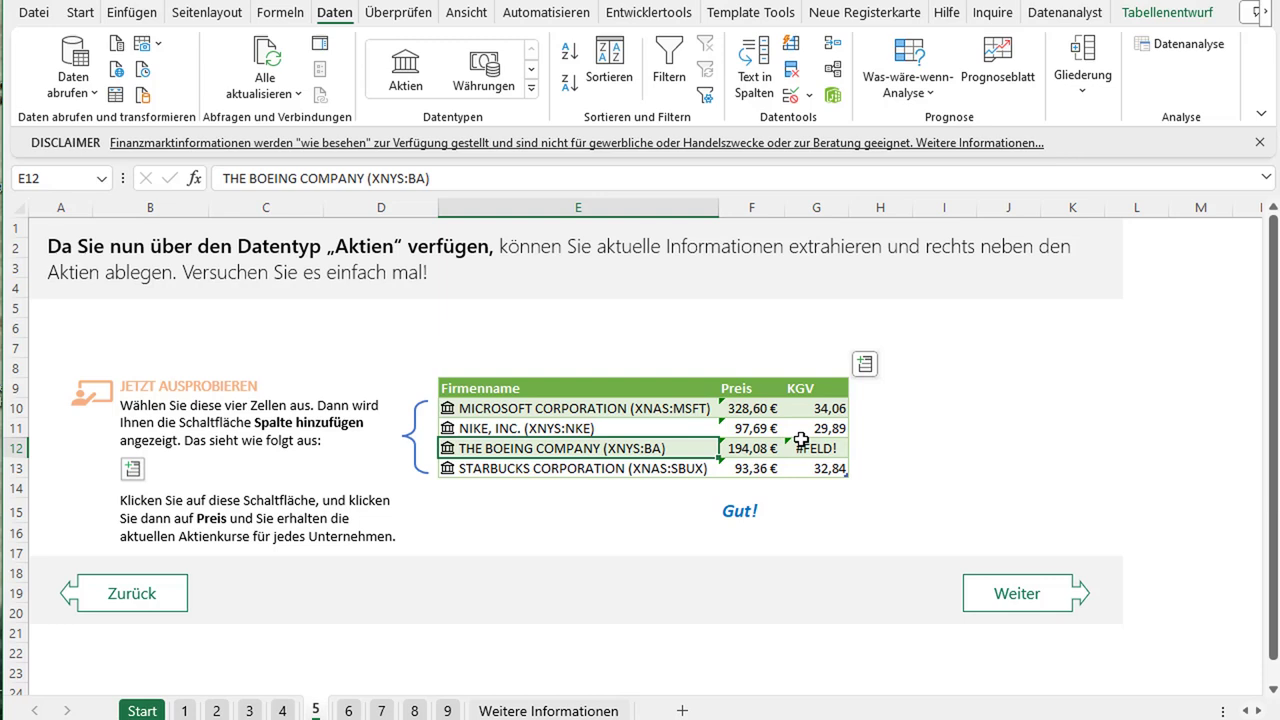
{"action": "left_click", "coordinate": [348, 711]}
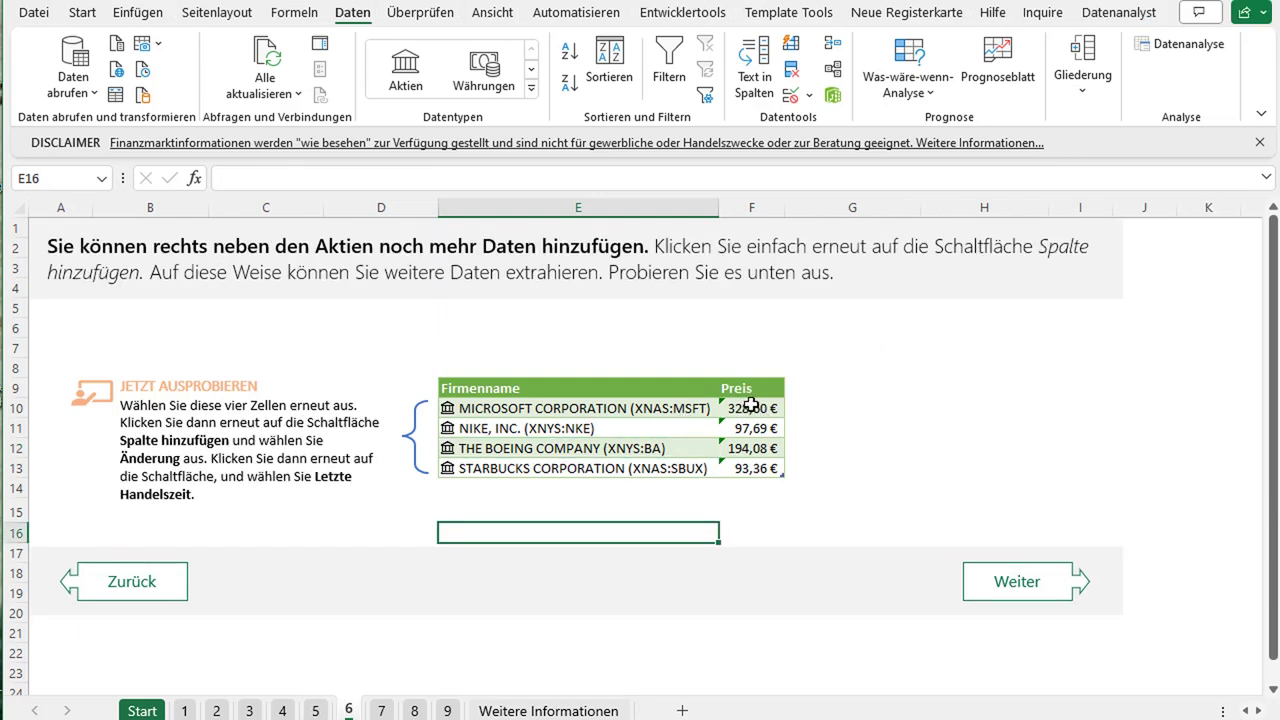
Add a Letzte Handelszeit column (10.10.2023 17:55) to sheet 6's table, then go to sheet 8
{"action": "left_click", "coordinate": [753, 404]}
{"action": "left_click", "coordinate": [766, 392]}
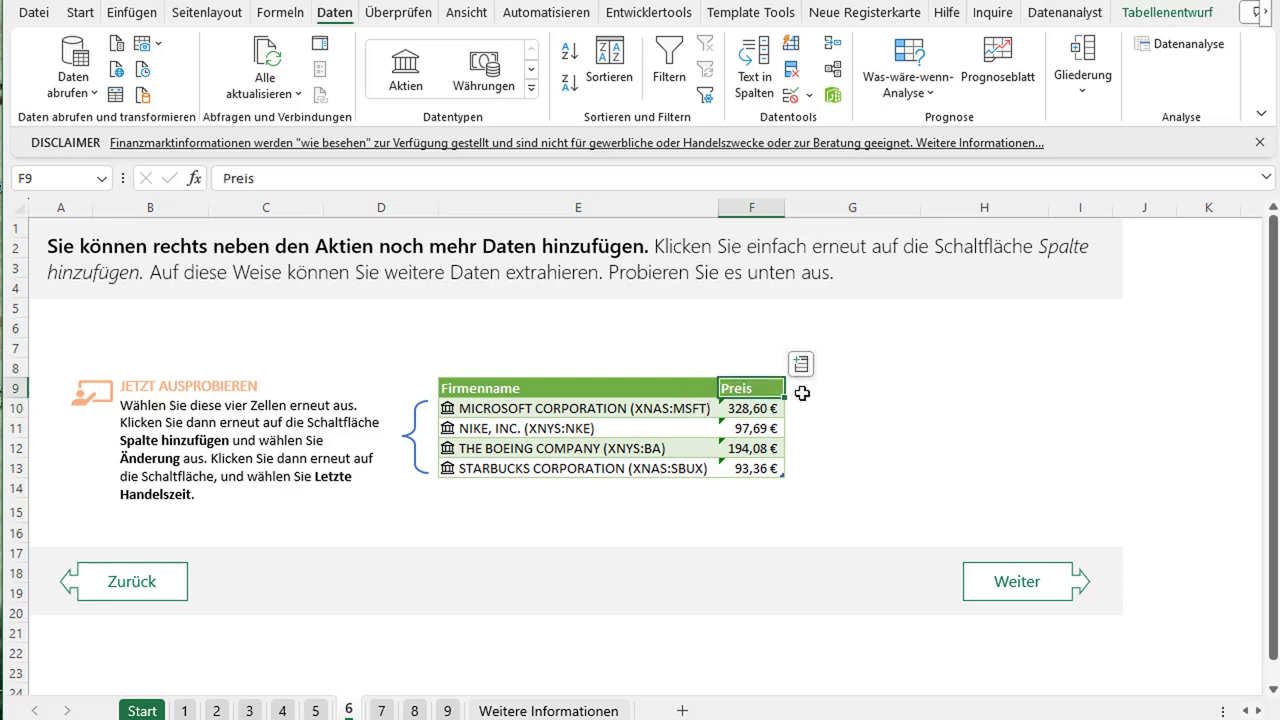
{"action": "left_click", "coordinate": [810, 392]}
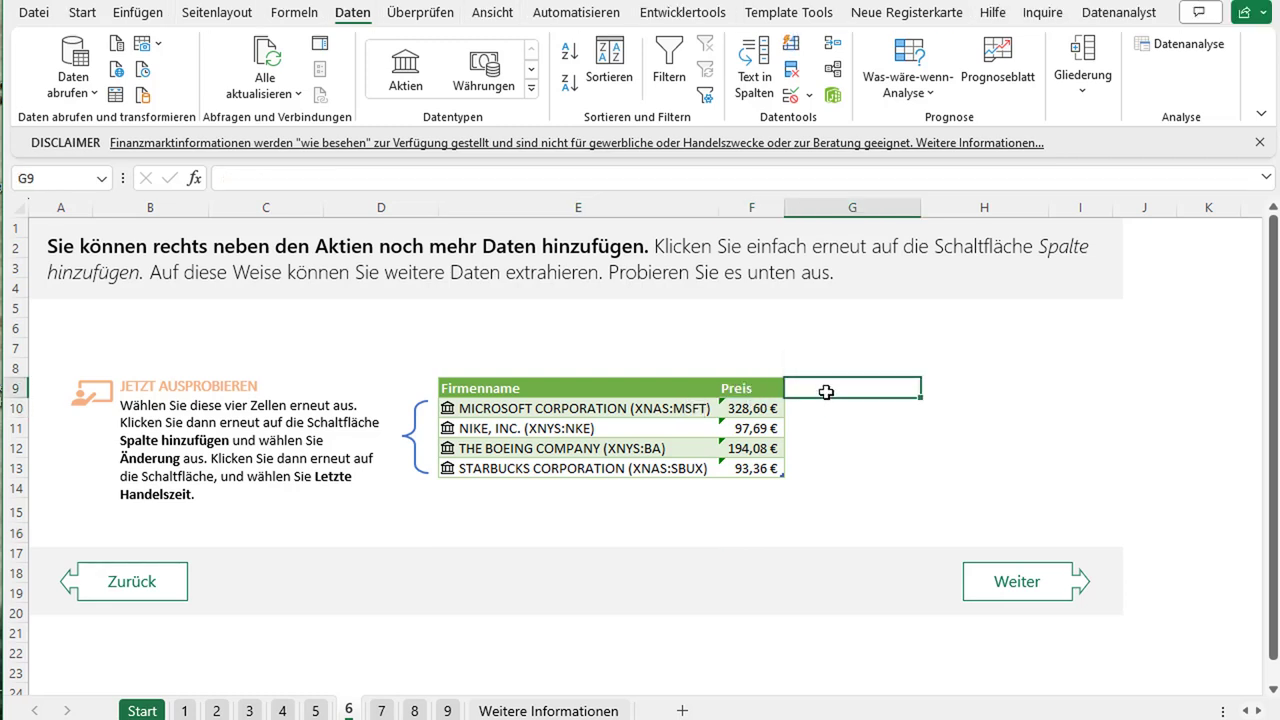
{"action": "left_click", "coordinate": [757, 390]}
{"action": "left_click", "coordinate": [802, 364]}
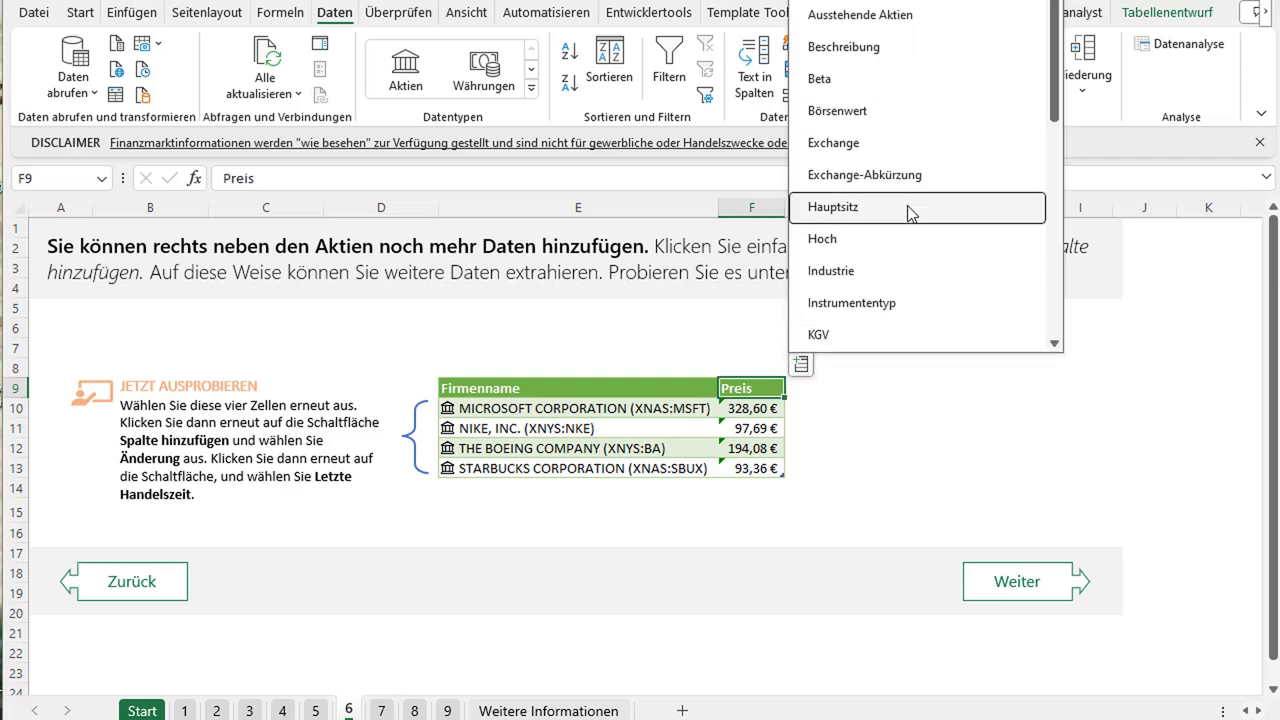
{"action": "scroll", "coordinate": [913, 154], "scroll_direction": "down", "scroll_amount": 2}
{"action": "scroll", "coordinate": [915, 160], "scroll_direction": "down", "scroll_amount": 2}
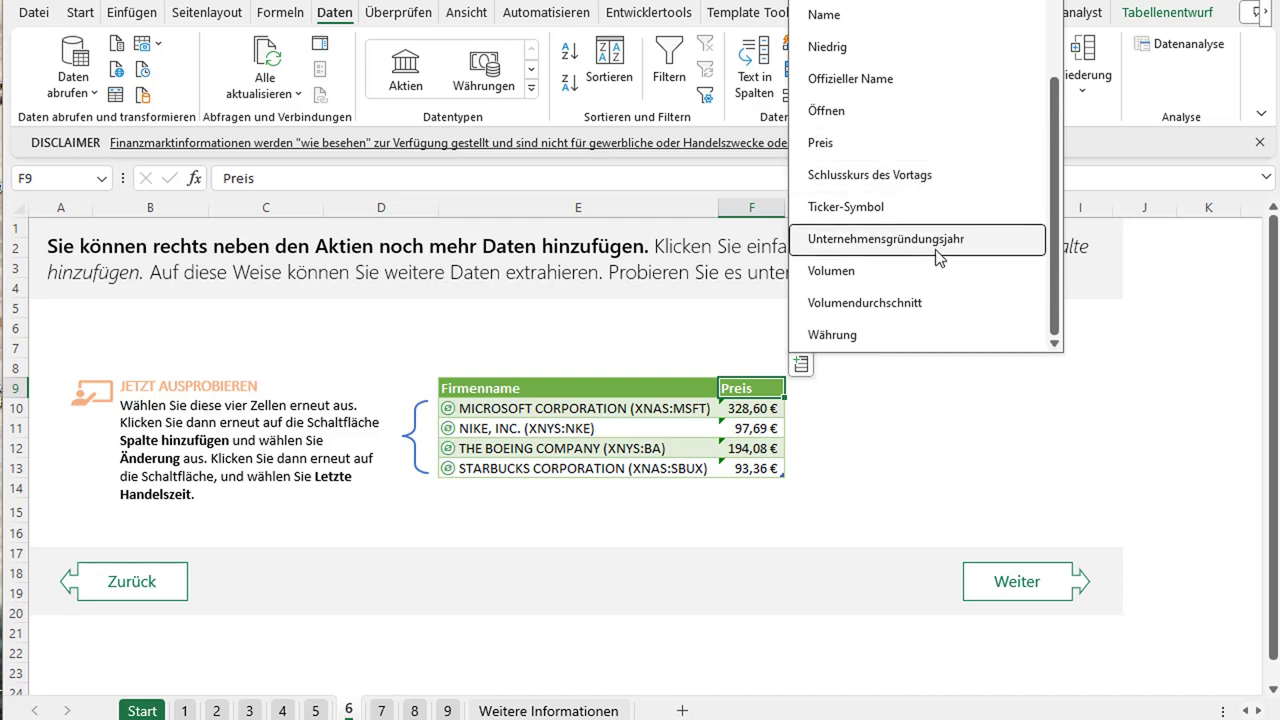
{"action": "scroll", "coordinate": [938, 255], "scroll_direction": "up", "scroll_amount": 2}
{"action": "scroll", "coordinate": [933, 250], "scroll_direction": "up", "scroll_amount": 1}
{"action": "scroll", "coordinate": [930, 250], "scroll_direction": "up", "scroll_amount": 1}
{"action": "scroll", "coordinate": [929, 250], "scroll_direction": "up", "scroll_amount": 1}
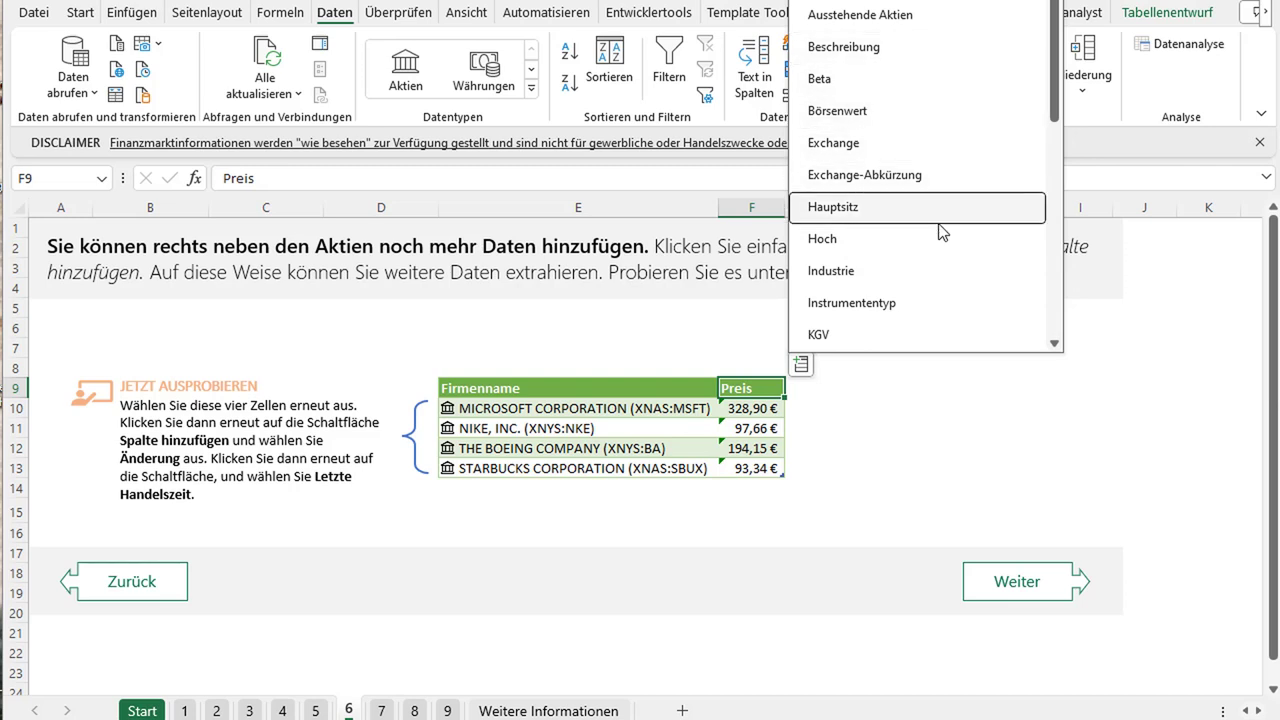
{"action": "scroll", "coordinate": [931, 222], "scroll_direction": "down", "scroll_amount": 2}
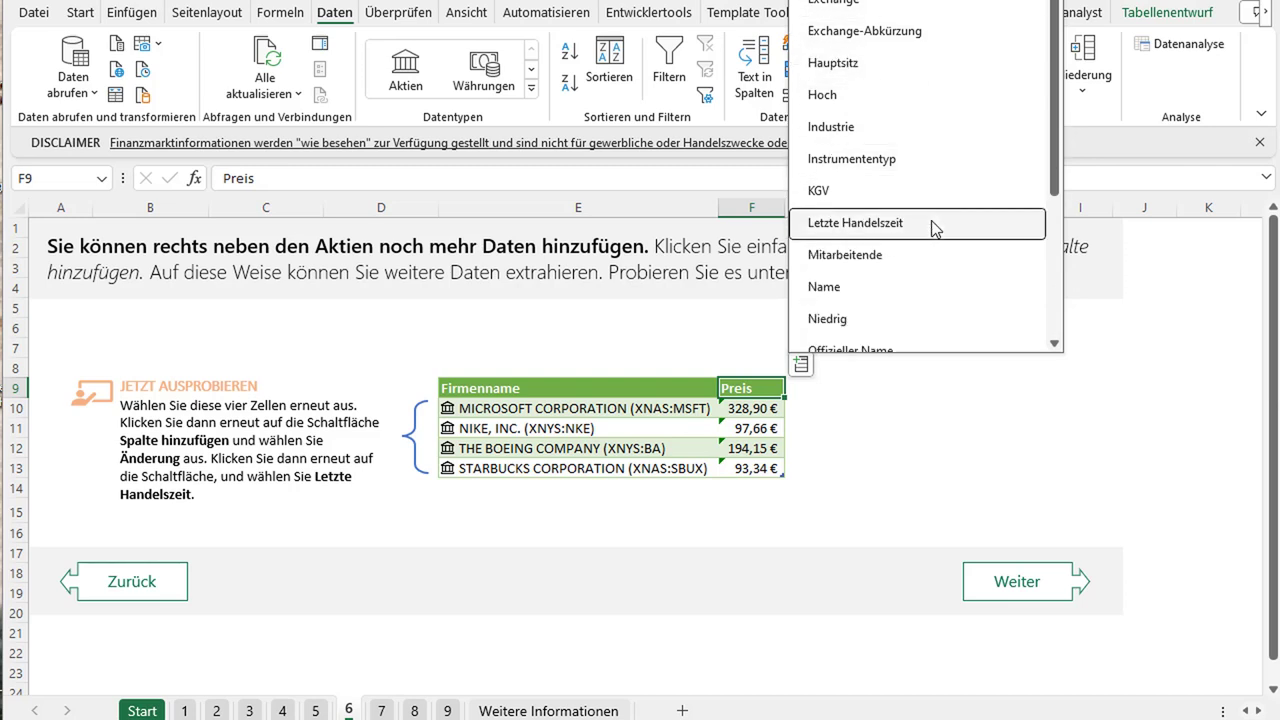
{"action": "left_click", "coordinate": [876, 226]}
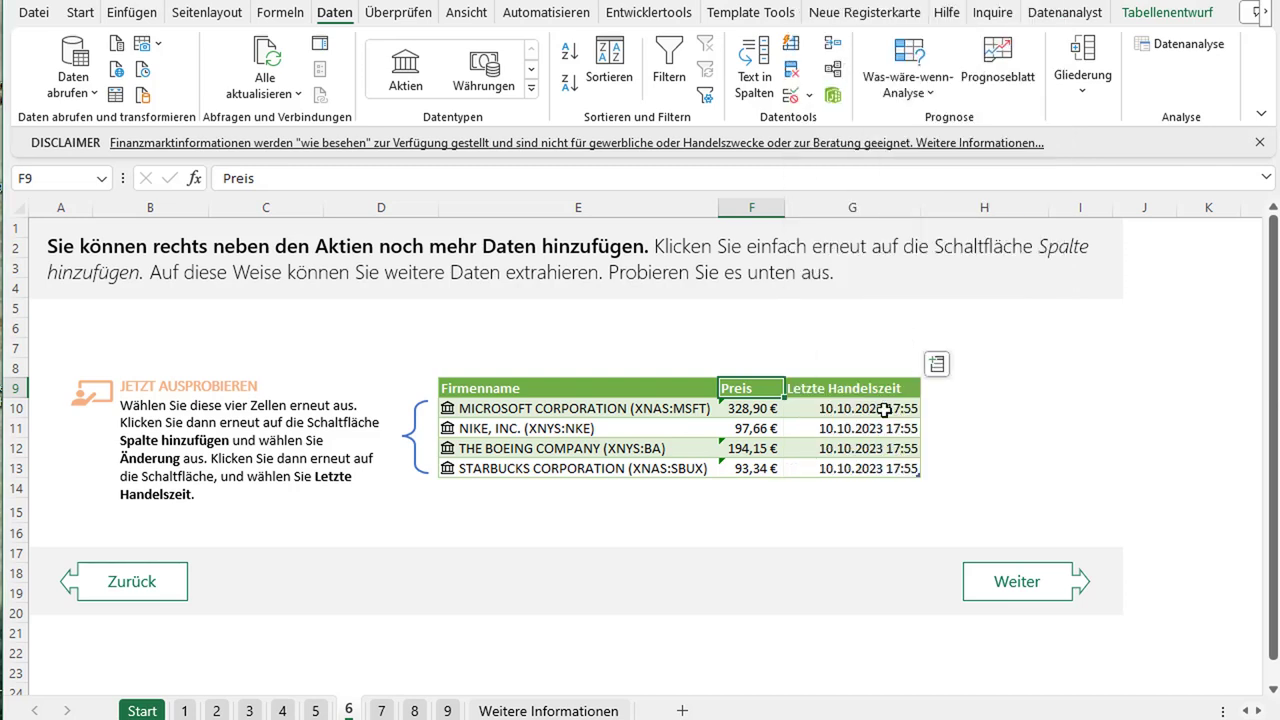
{"action": "left_click_drag", "start_coordinate": [884, 408], "coordinate": [870, 466]}
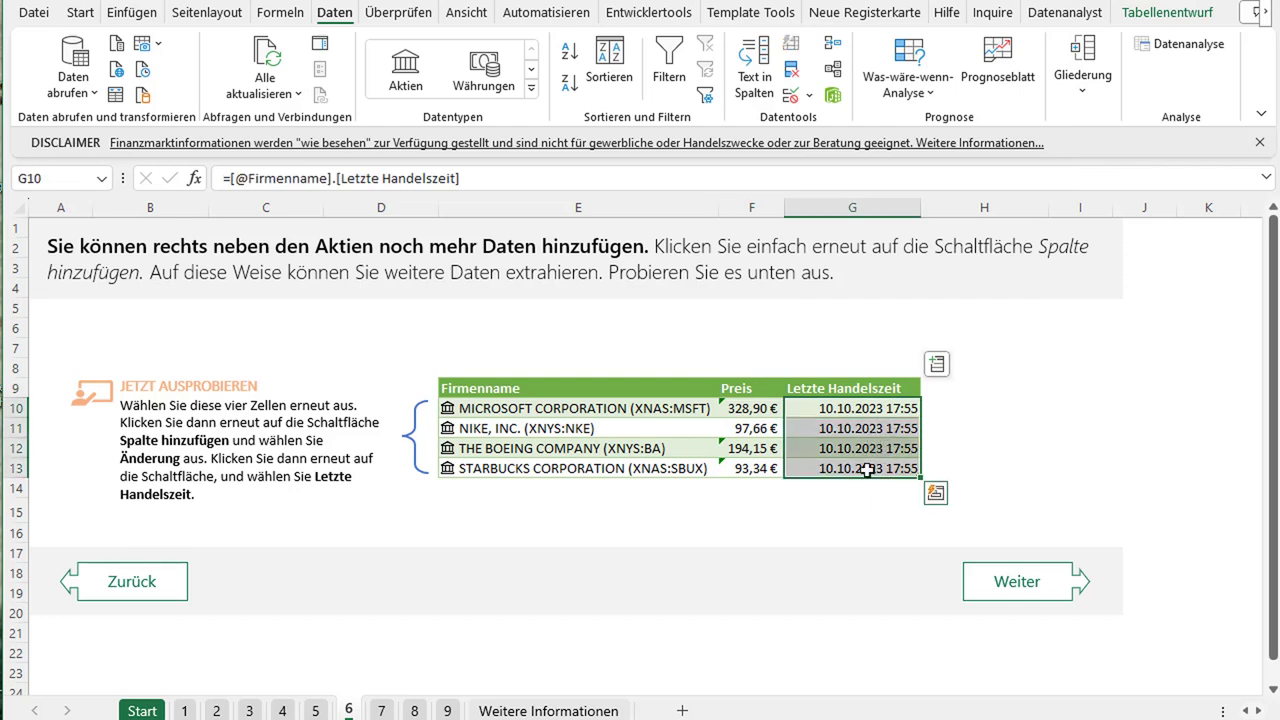
{"action": "left_click", "coordinate": [413, 711]}
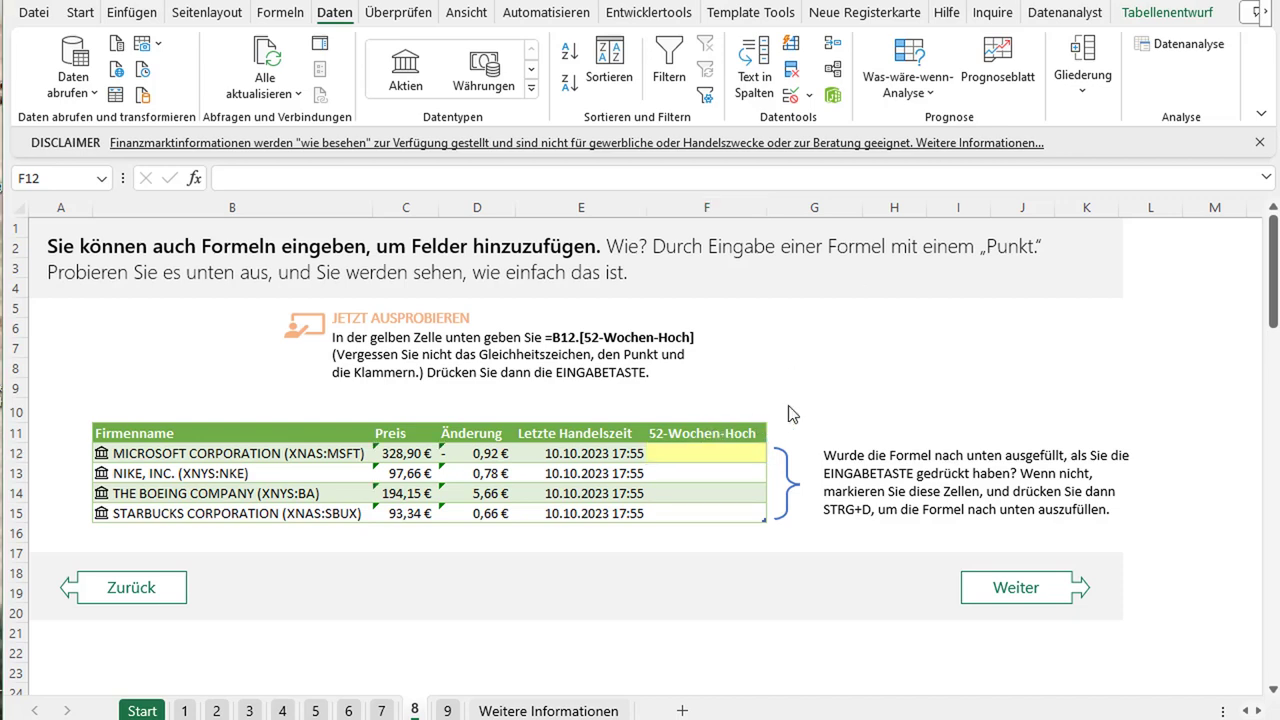
{"action": "left_click", "coordinate": [698, 454]}
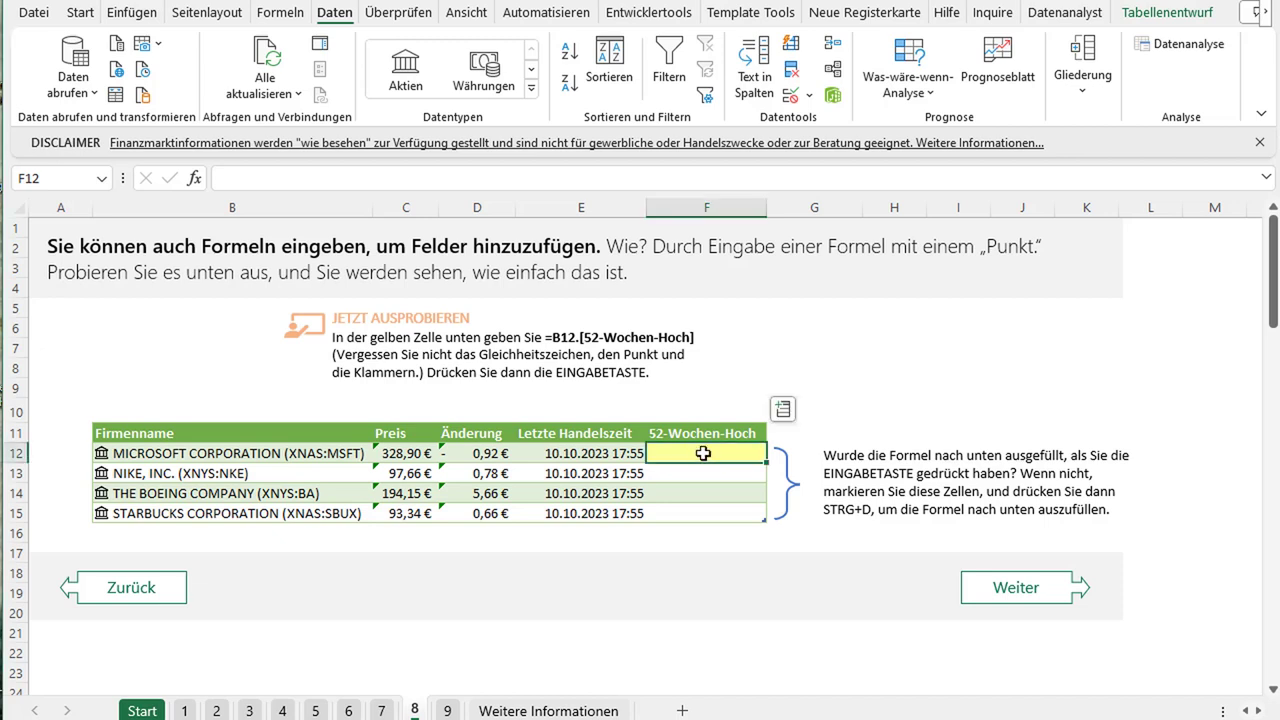
{"action": "type", "text": "="}
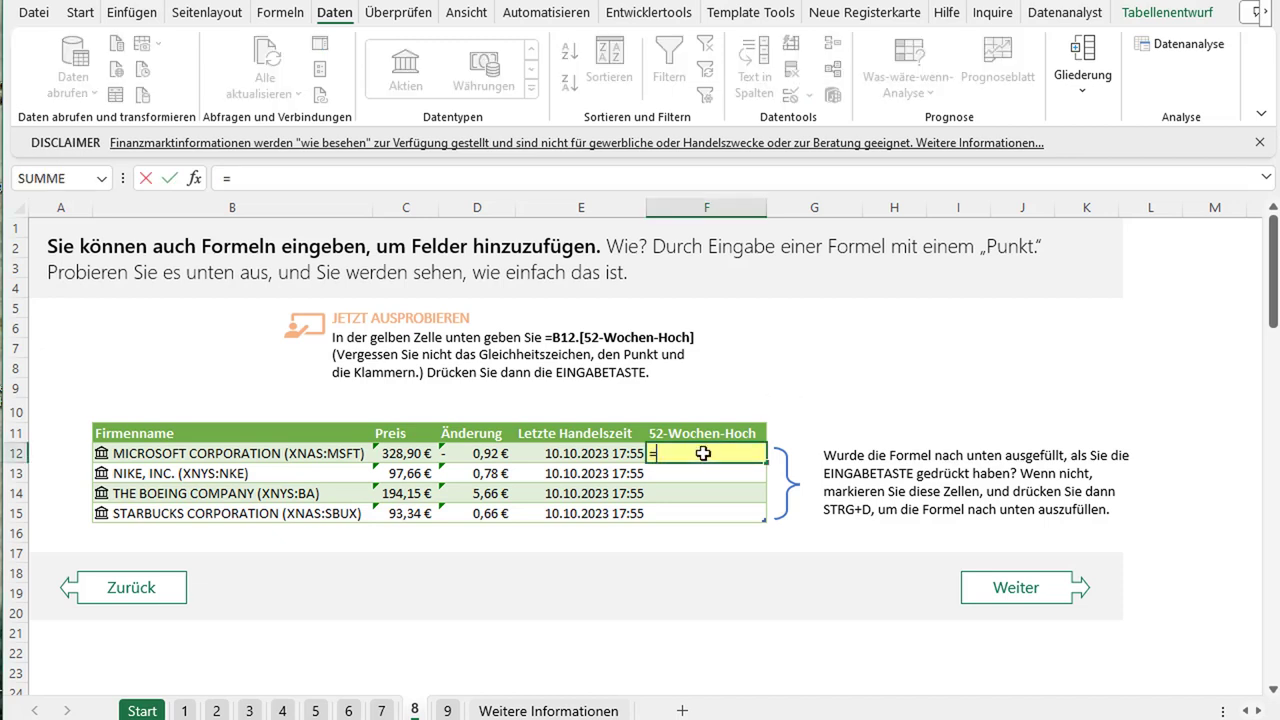
{"action": "key", "text": "Left"}
{"action": "key", "text": "Left"}
{"action": "key", "text": "Left"}
{"action": "key", "text": "Left"}
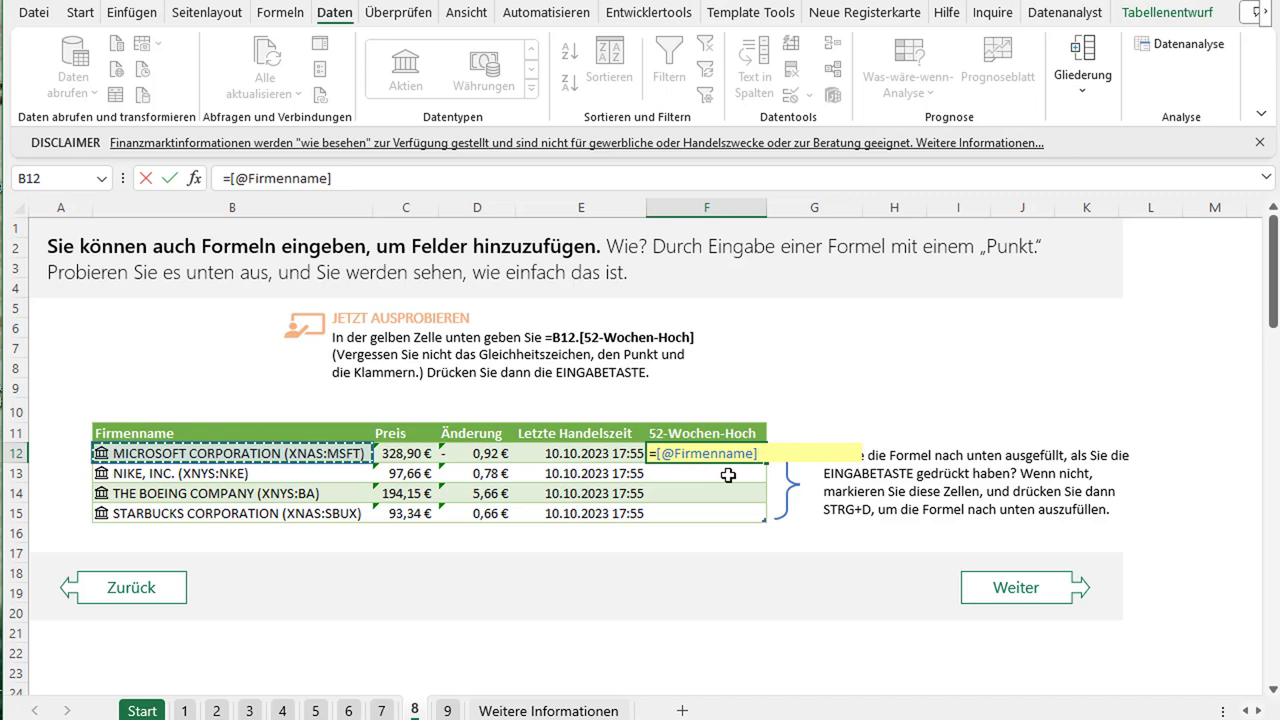
{"action": "type", "text": "."}
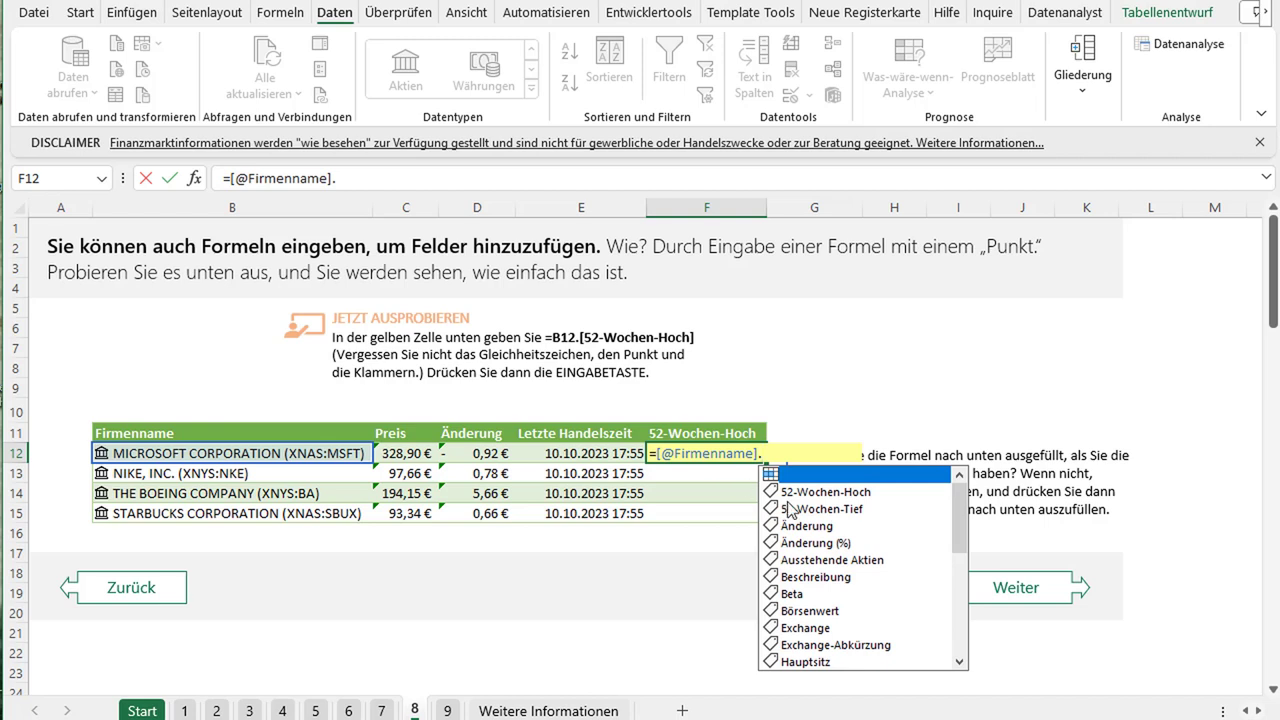
{"action": "scroll", "coordinate": [868, 569], "scroll_direction": "down", "scroll_amount": 1}
{"action": "scroll", "coordinate": [868, 569], "scroll_direction": "down", "scroll_amount": 1}
{"action": "scroll", "coordinate": [841, 559], "scroll_direction": "up", "scroll_amount": 1}
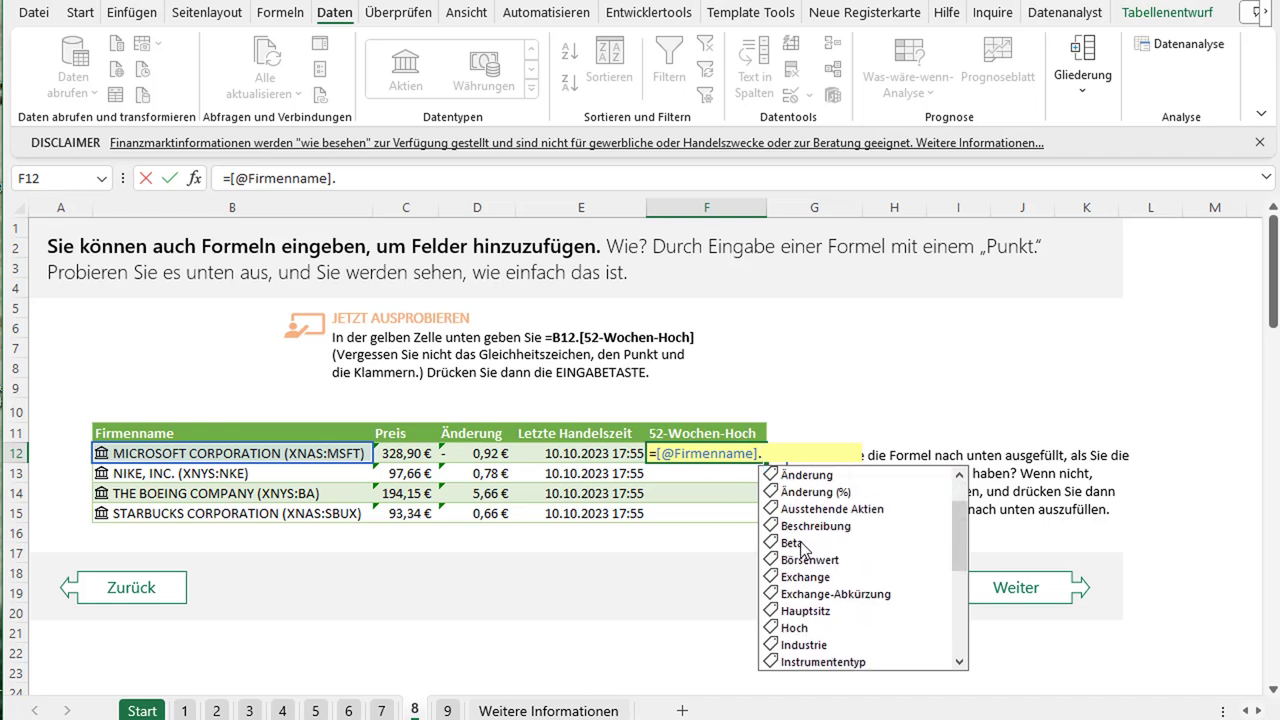
{"action": "left_click", "coordinate": [808, 561]}
{"action": "double_click", "coordinate": [808, 561]}
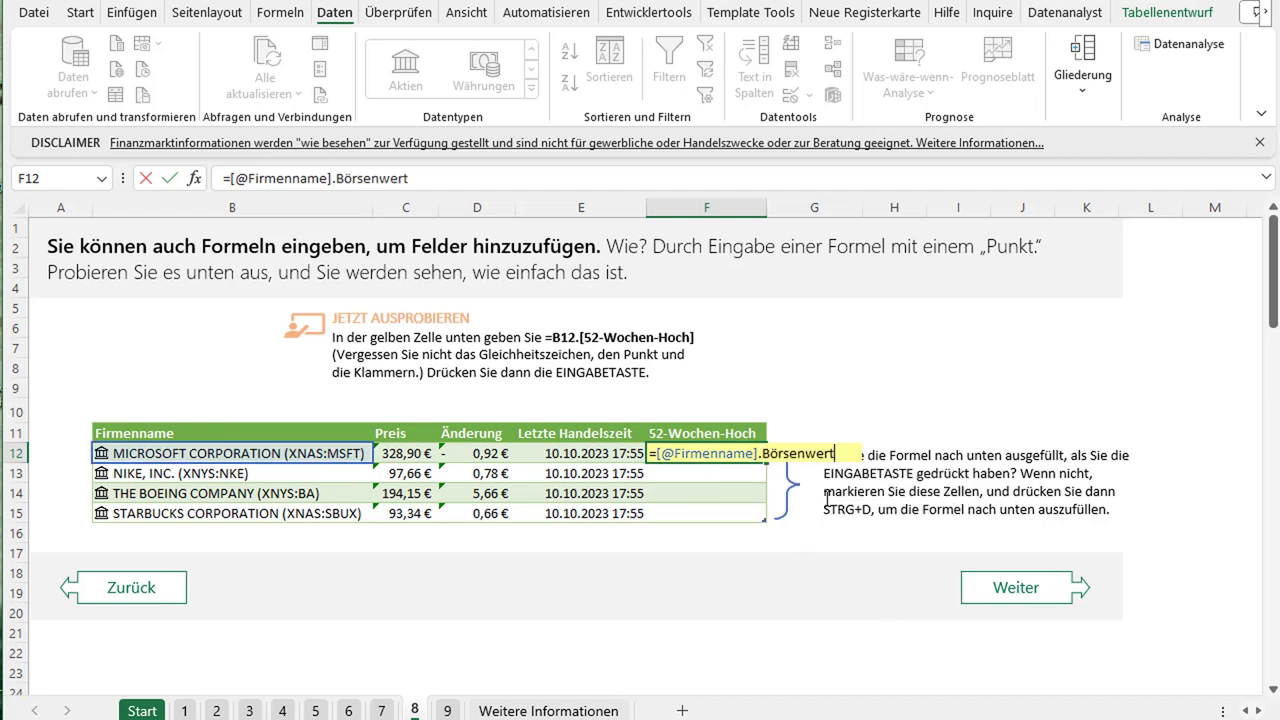
{"action": "key", "text": "Return"}
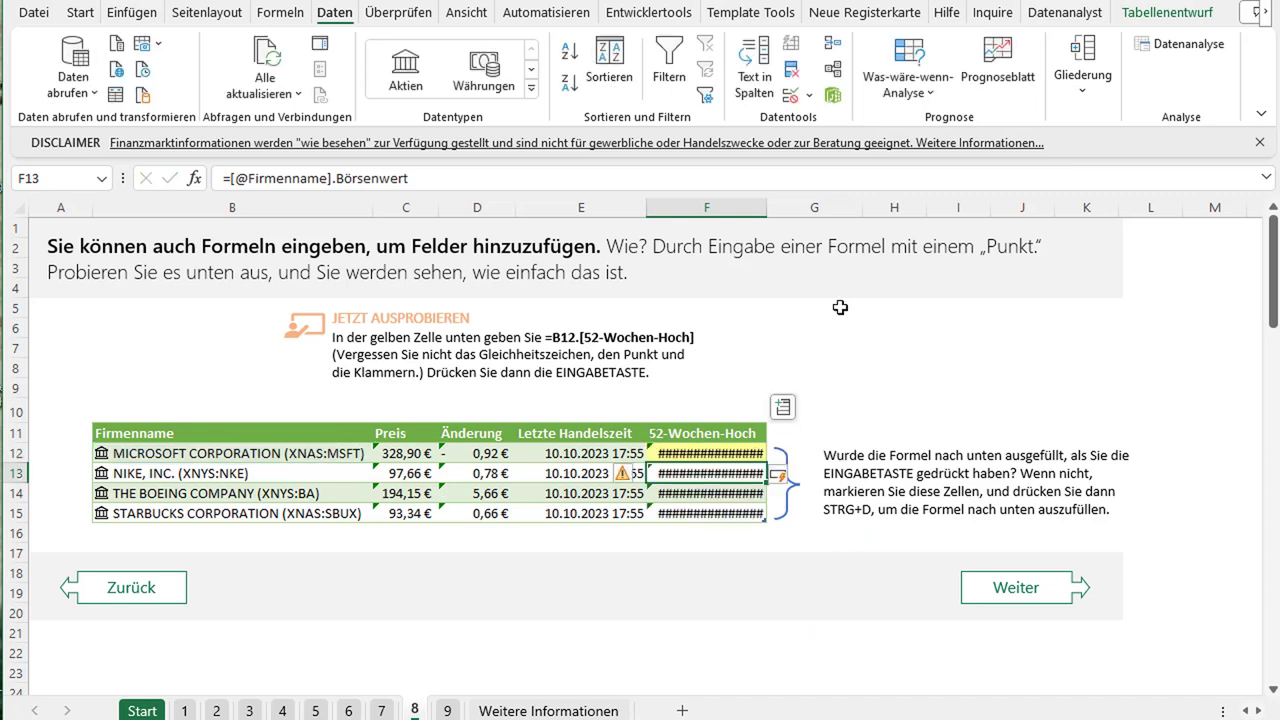
{"action": "double_click", "coordinate": [766, 207]}
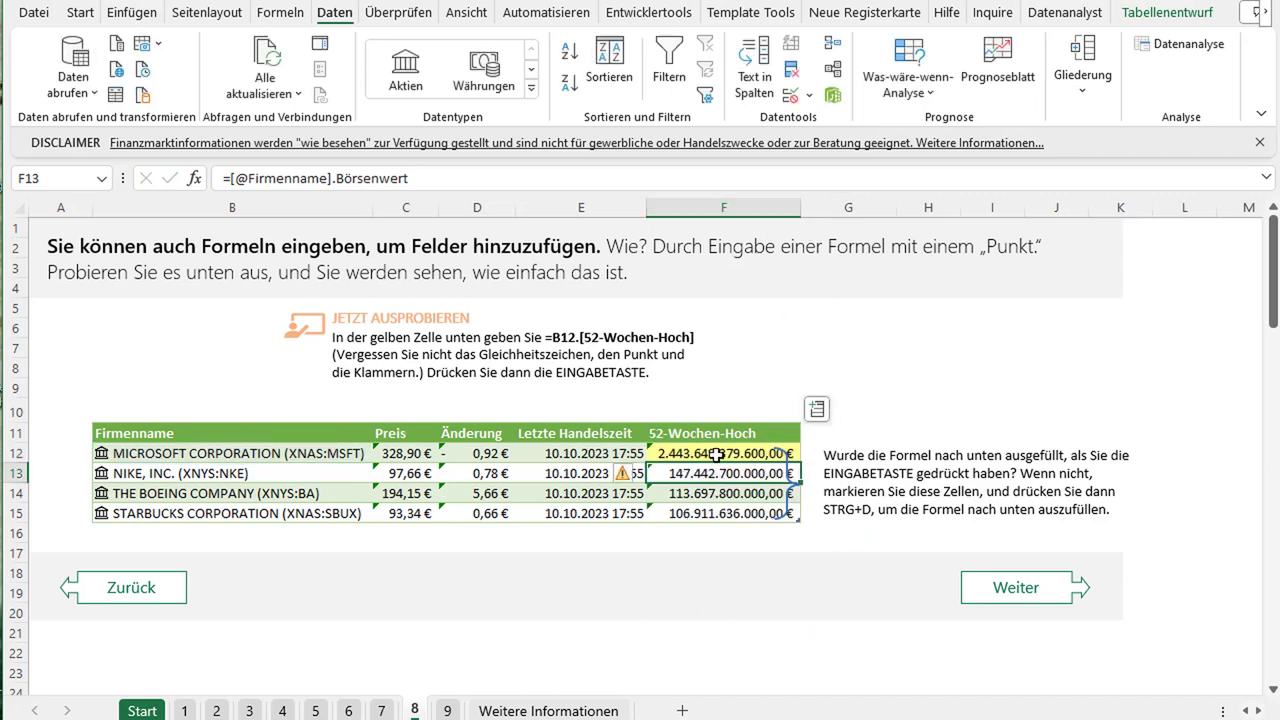
{"action": "left_click_drag", "start_coordinate": [708, 453], "coordinate": [706, 510]}
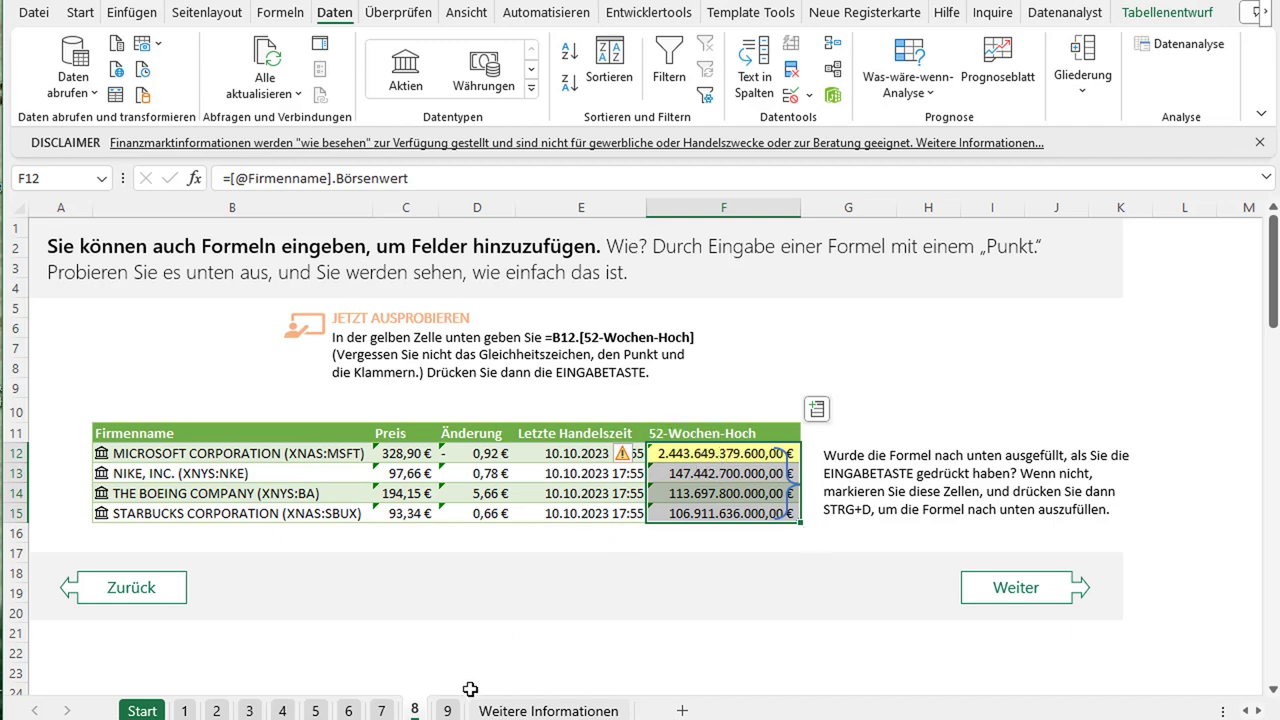
On sheet 9, undo the Aktien conversion so B14:B17 shows plain Name, MSFT, NKE, BA
{"action": "left_click", "coordinate": [448, 710]}
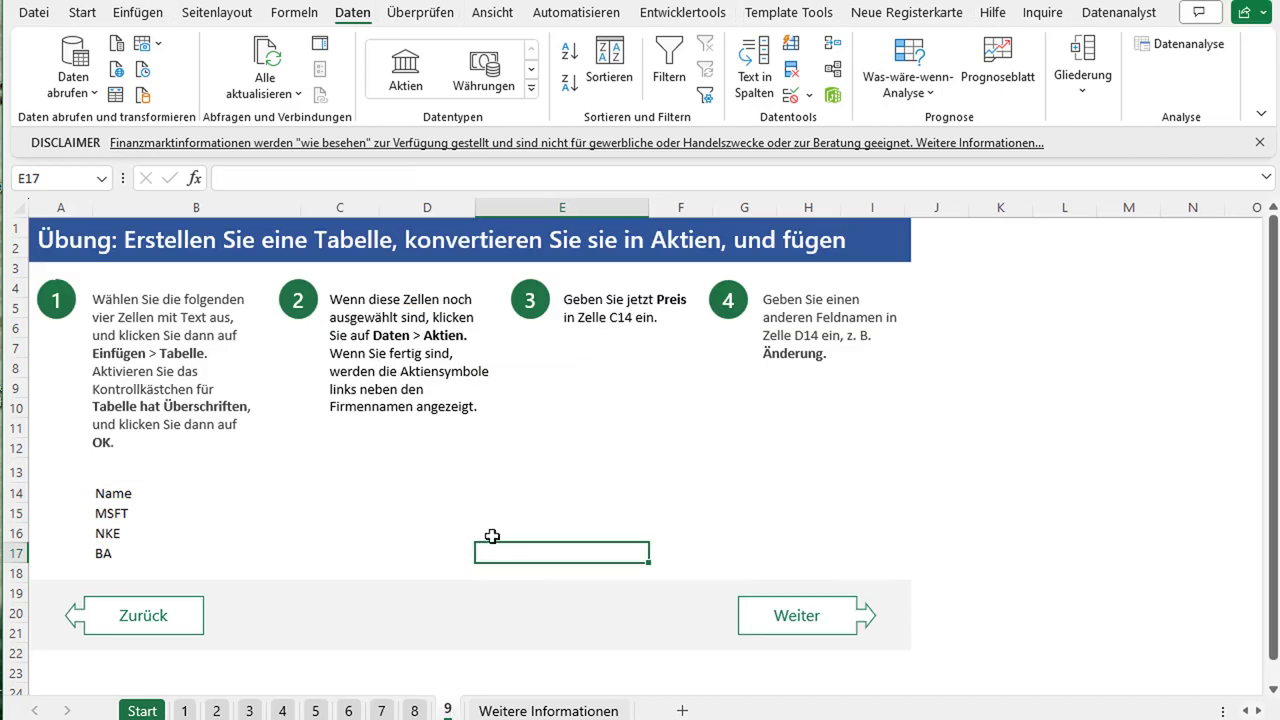
{"action": "left_click_drag", "start_coordinate": [118, 494], "coordinate": [121, 553]}
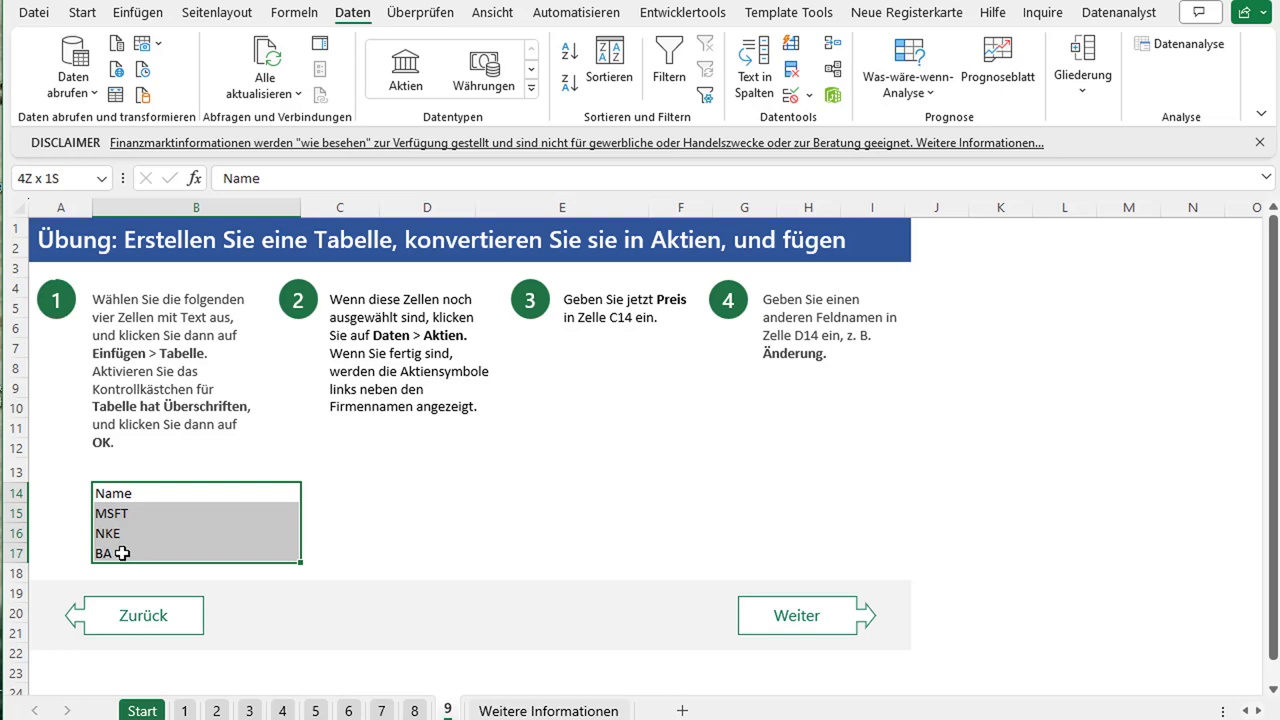
{"action": "left_click", "coordinate": [420, 86]}
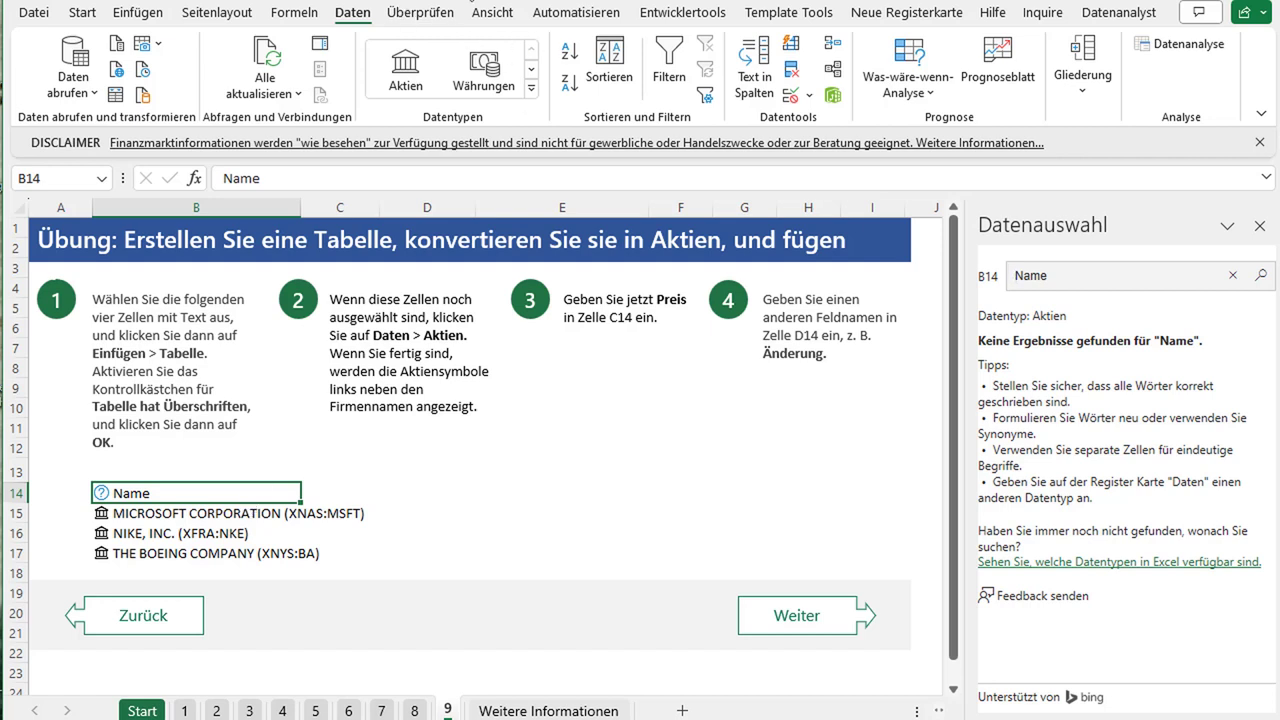
{"action": "key", "text": "ctrl+z"}
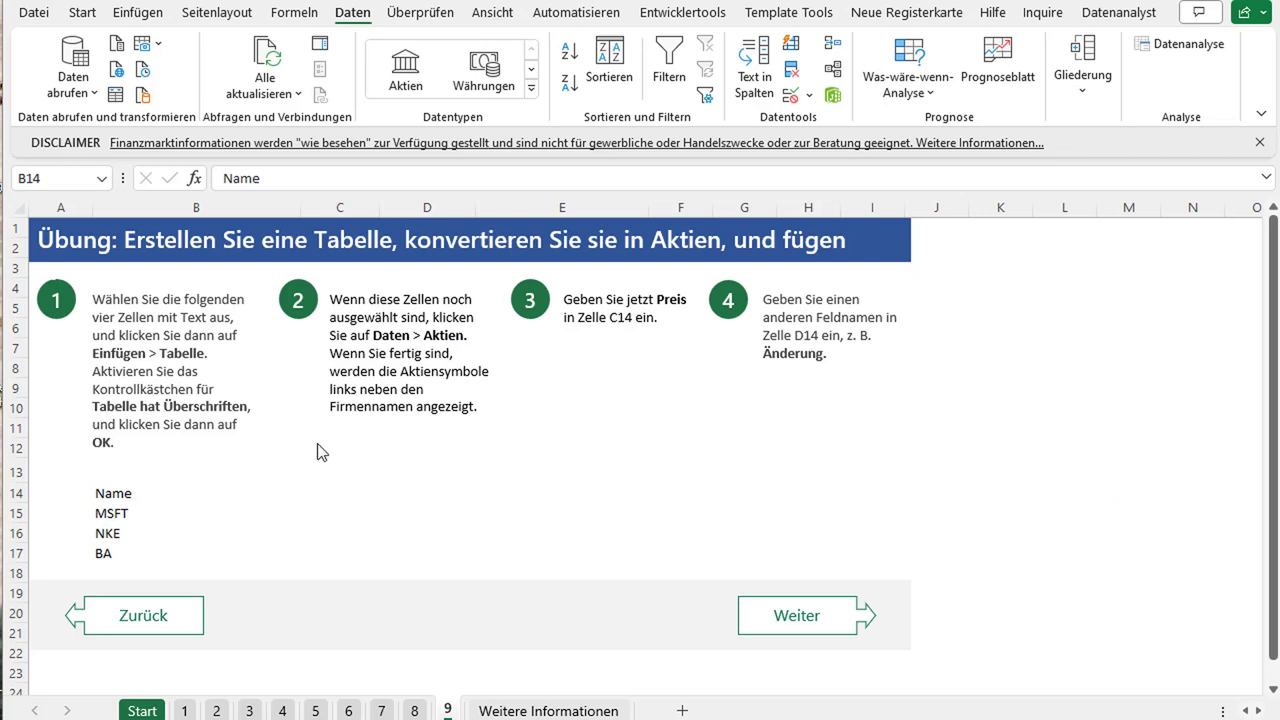
{"action": "left_click_drag", "start_coordinate": [129, 494], "coordinate": [131, 553]}
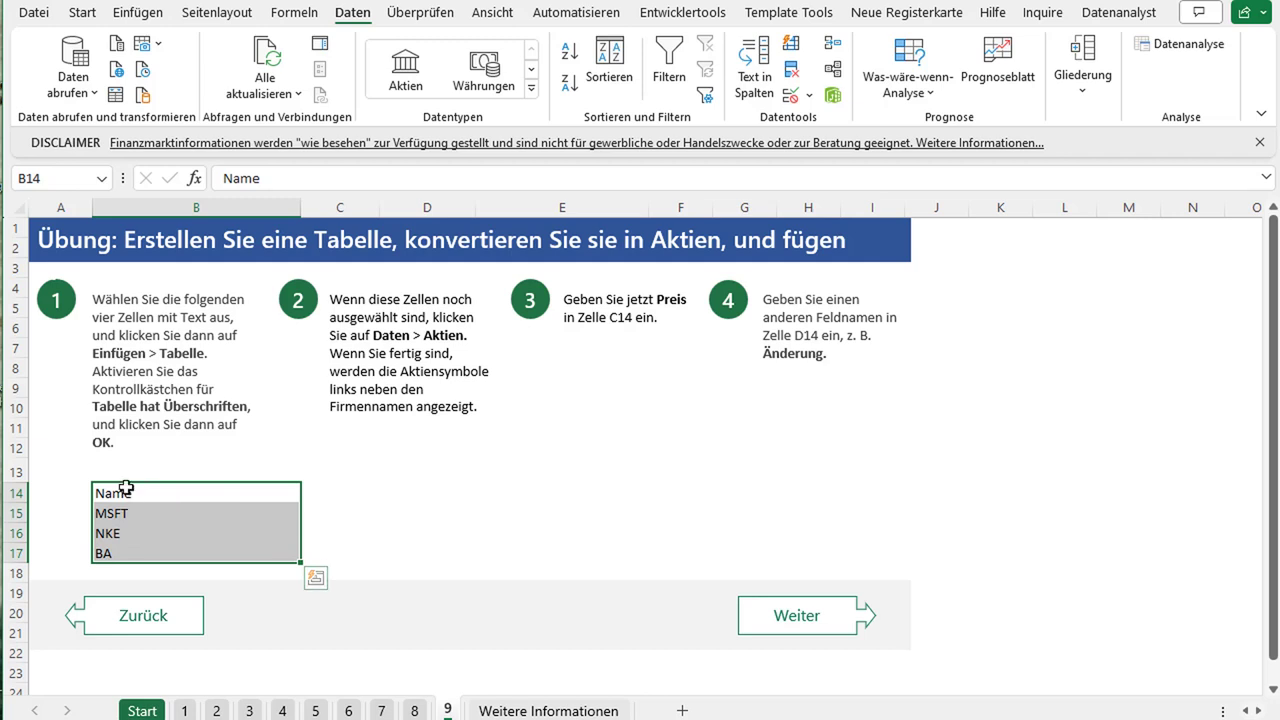
Make B14:B17 a table with headers and convert MSFT, NKE and BA to Aktien
{"action": "left_click", "coordinate": [138, 12]}
{"action": "left_click", "coordinate": [176, 60]}
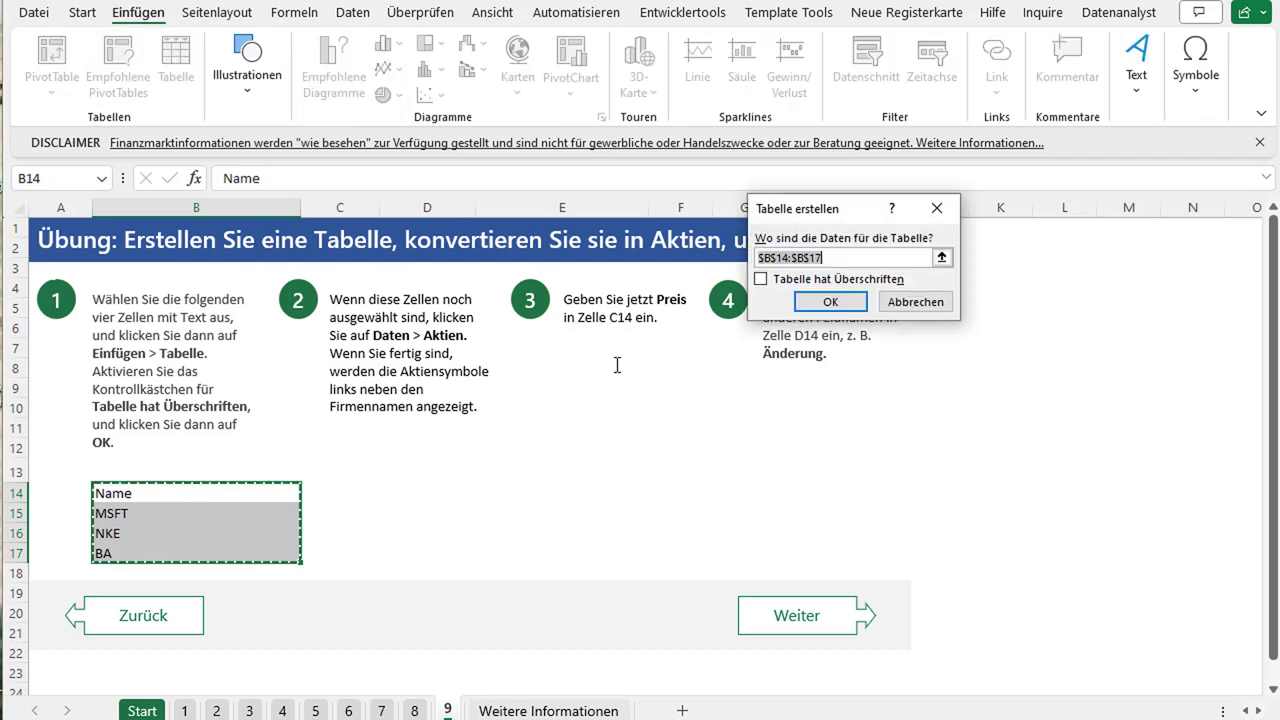
{"action": "left_click_drag", "start_coordinate": [811, 216], "coordinate": [474, 405]}
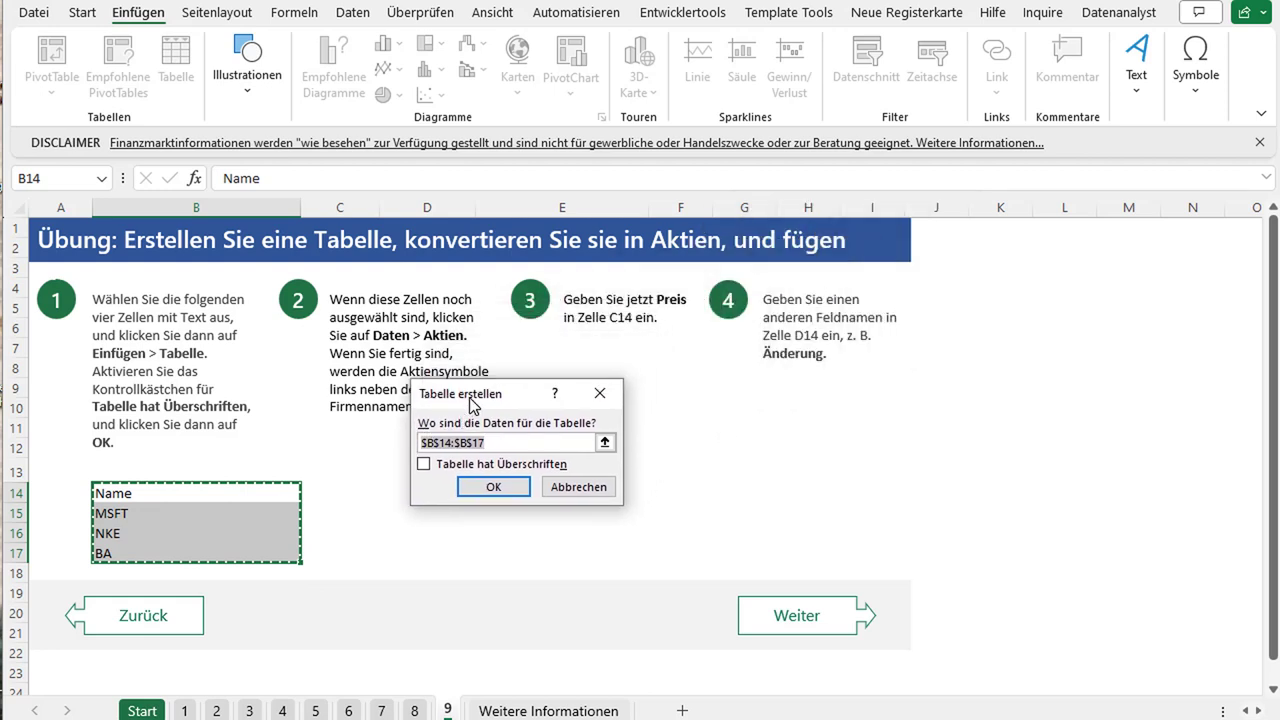
{"action": "left_click", "coordinate": [424, 464]}
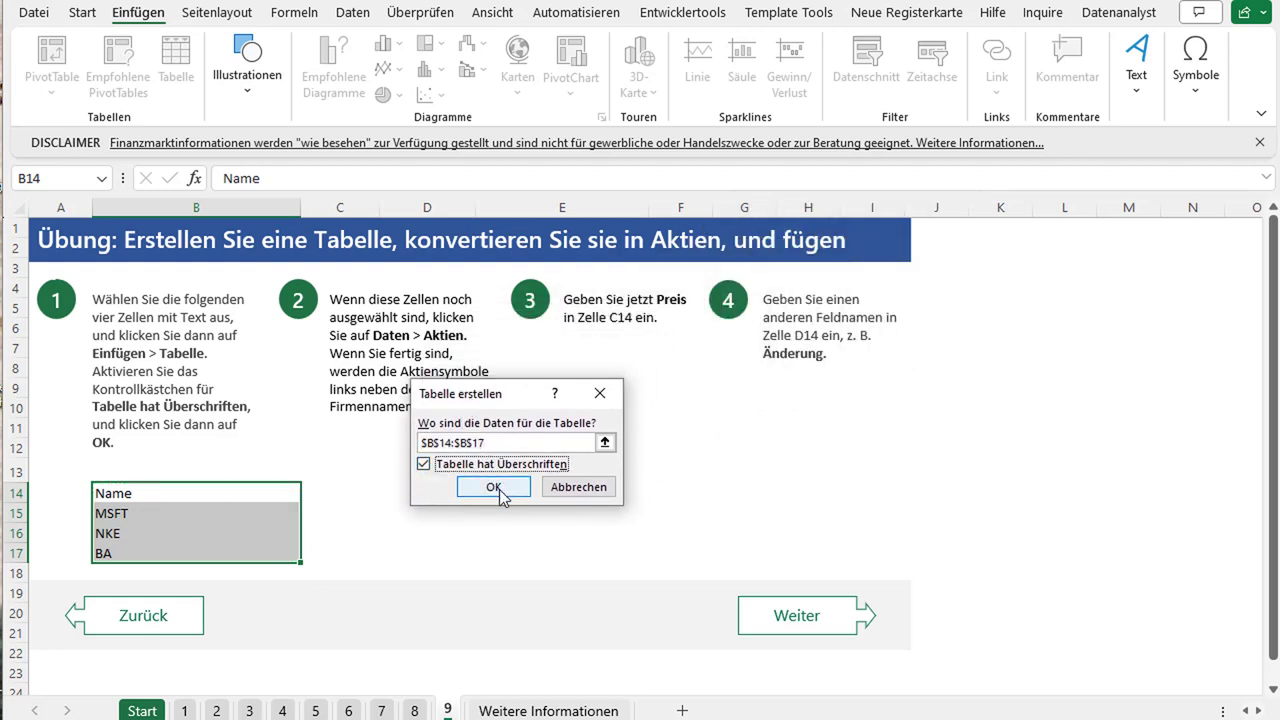
{"action": "left_click", "coordinate": [496, 489]}
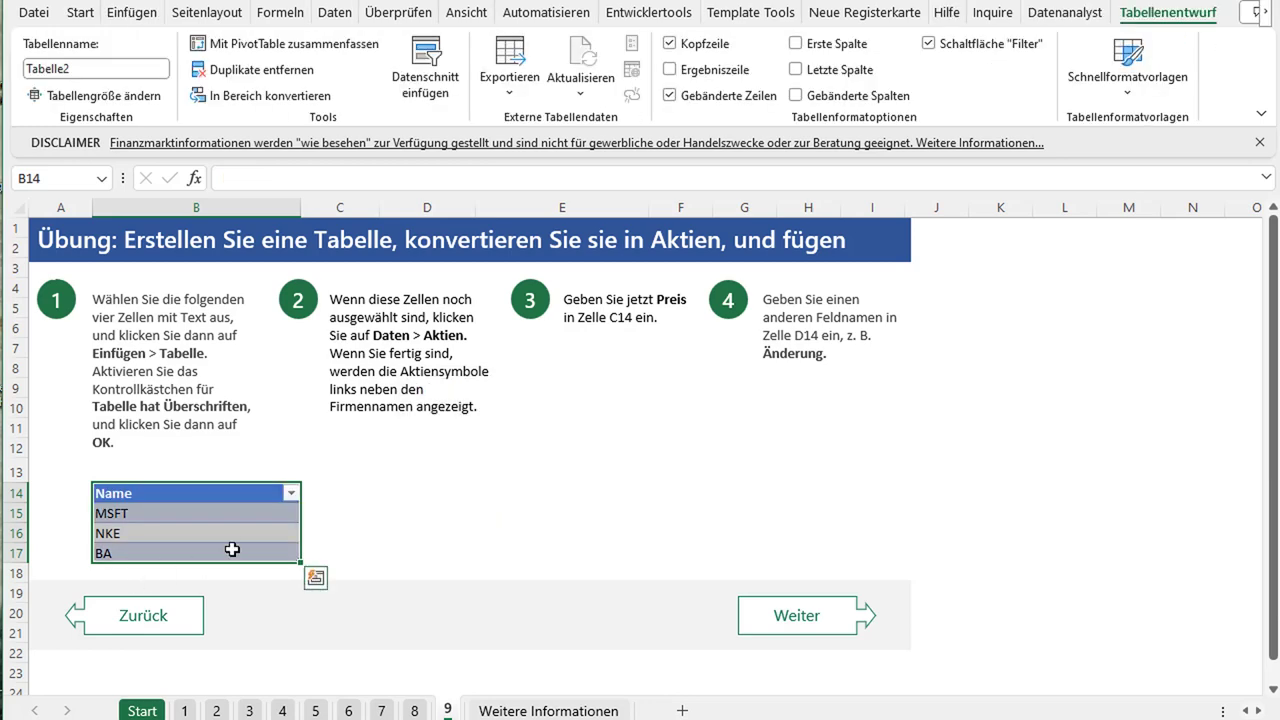
{"action": "left_click", "coordinate": [333, 14]}
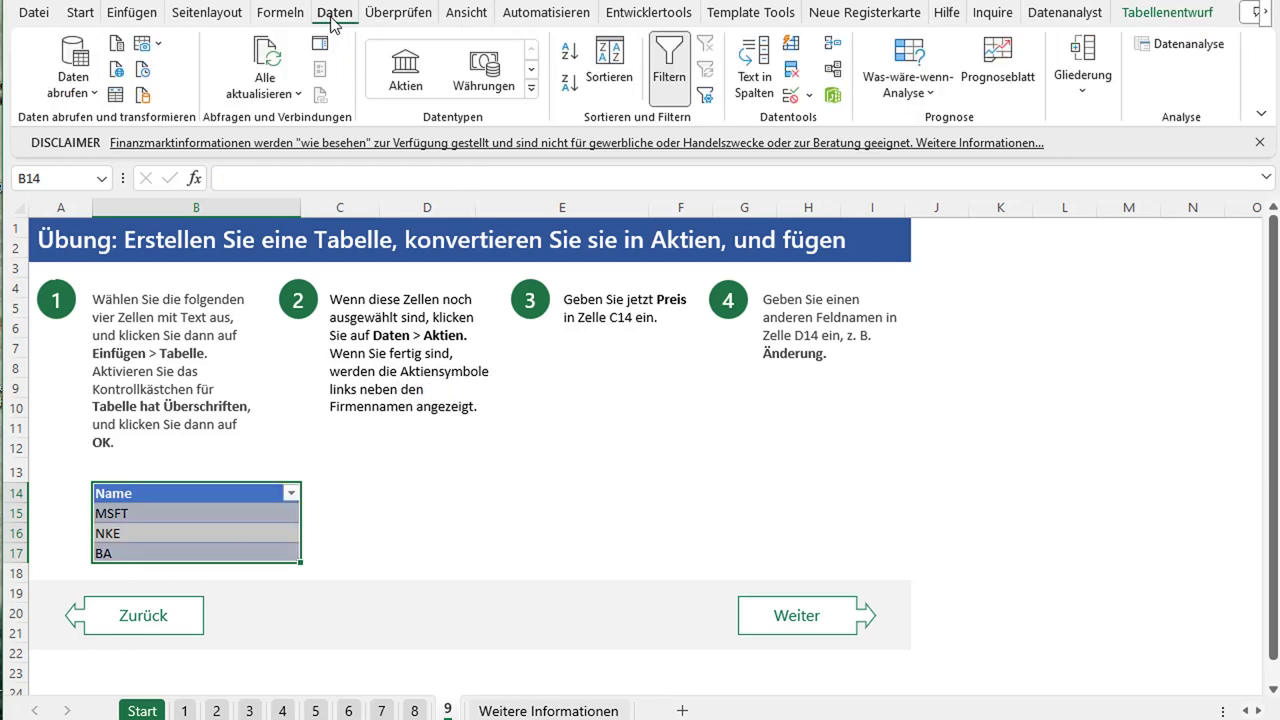
{"action": "left_click", "coordinate": [410, 84]}
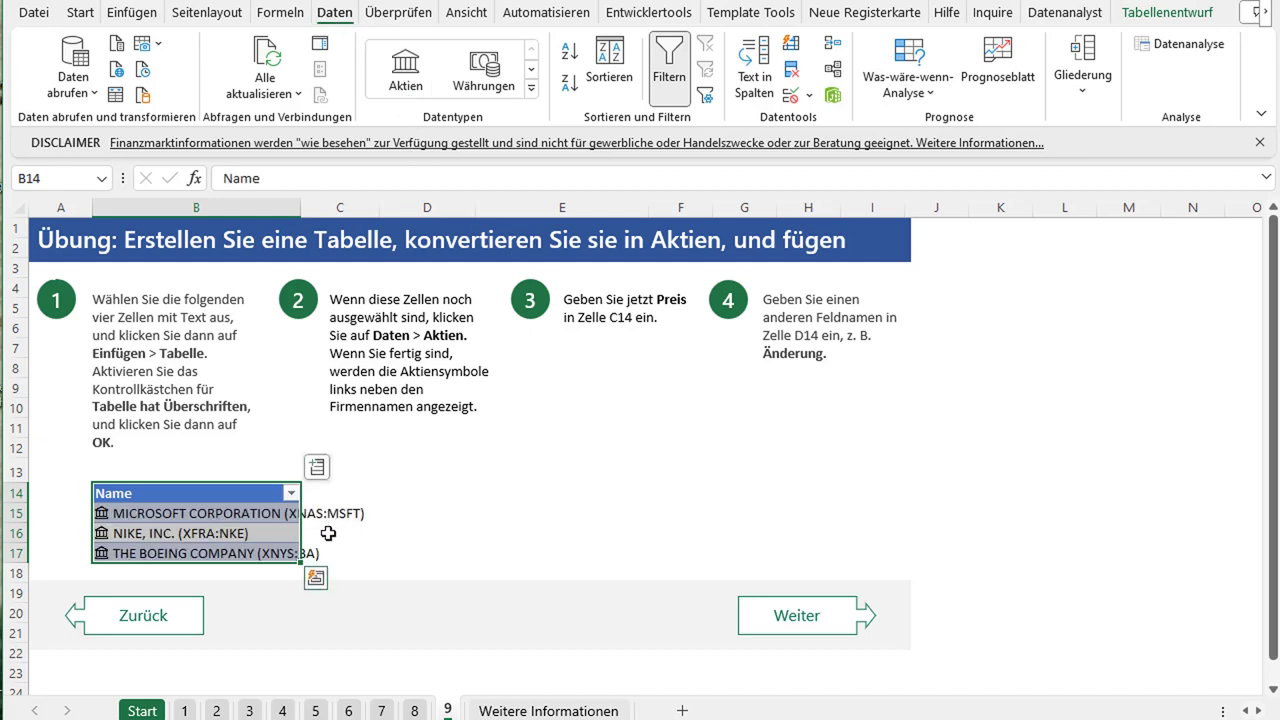
Add a Preis column header in C14 showing each company's price, e.g. 328,98 €
{"action": "left_click", "coordinate": [327, 492]}
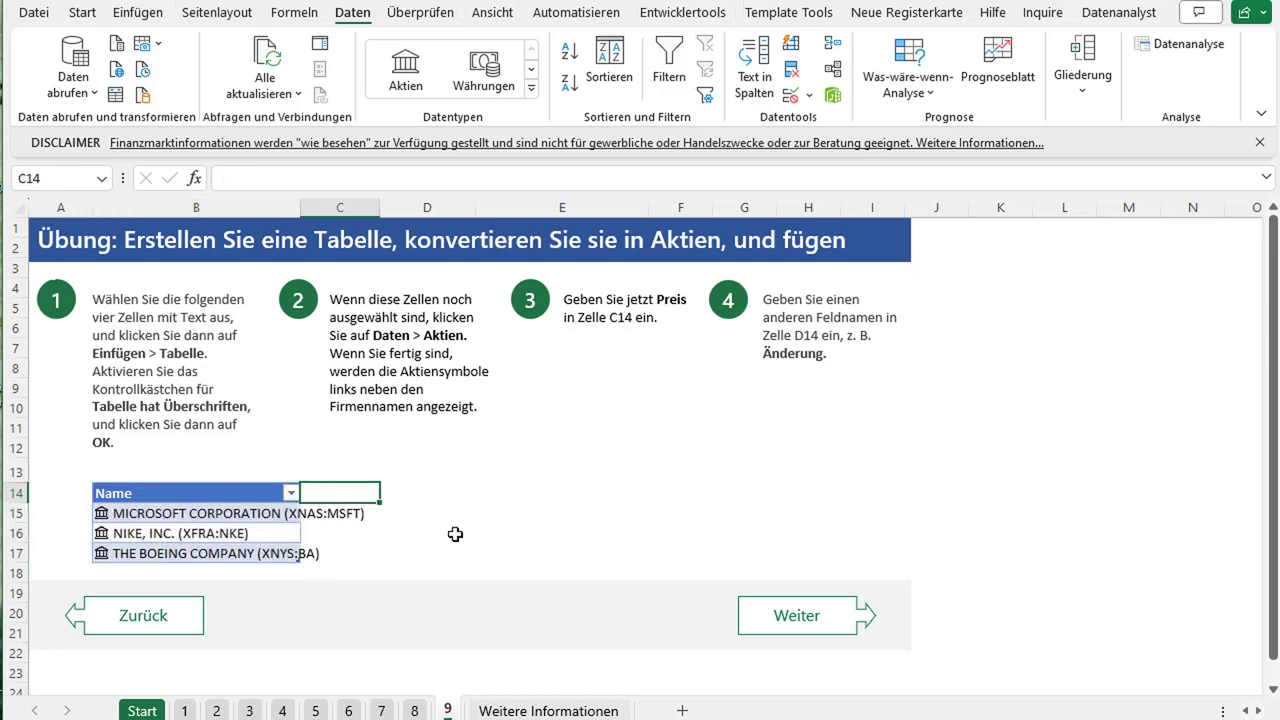
{"action": "type", "text": "Preis"}
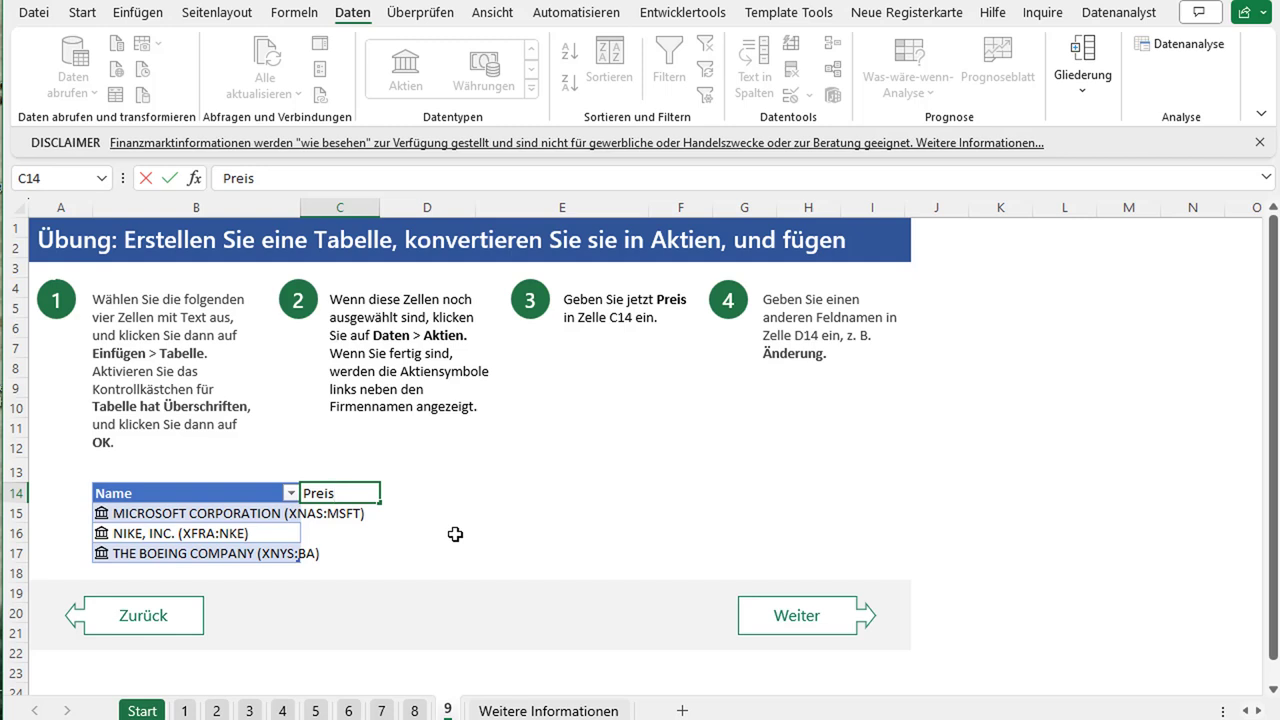
{"action": "key", "text": "Return"}
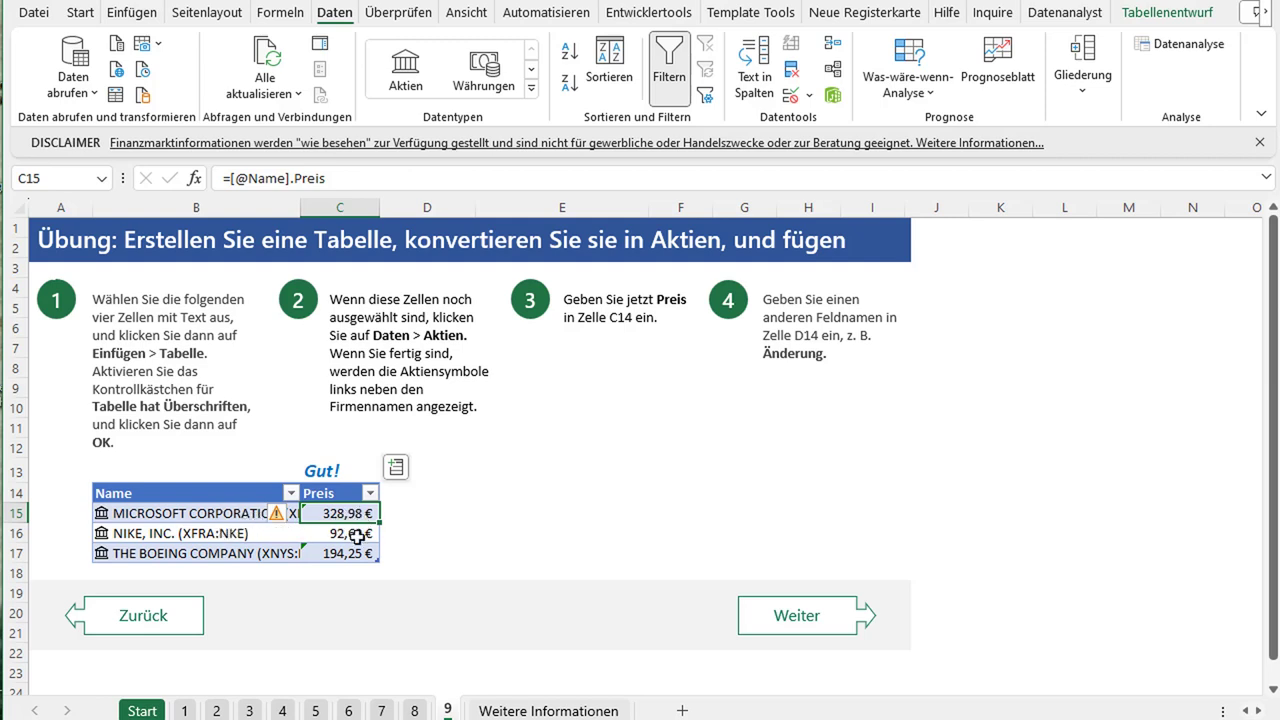
{"action": "left_click", "coordinate": [344, 496]}
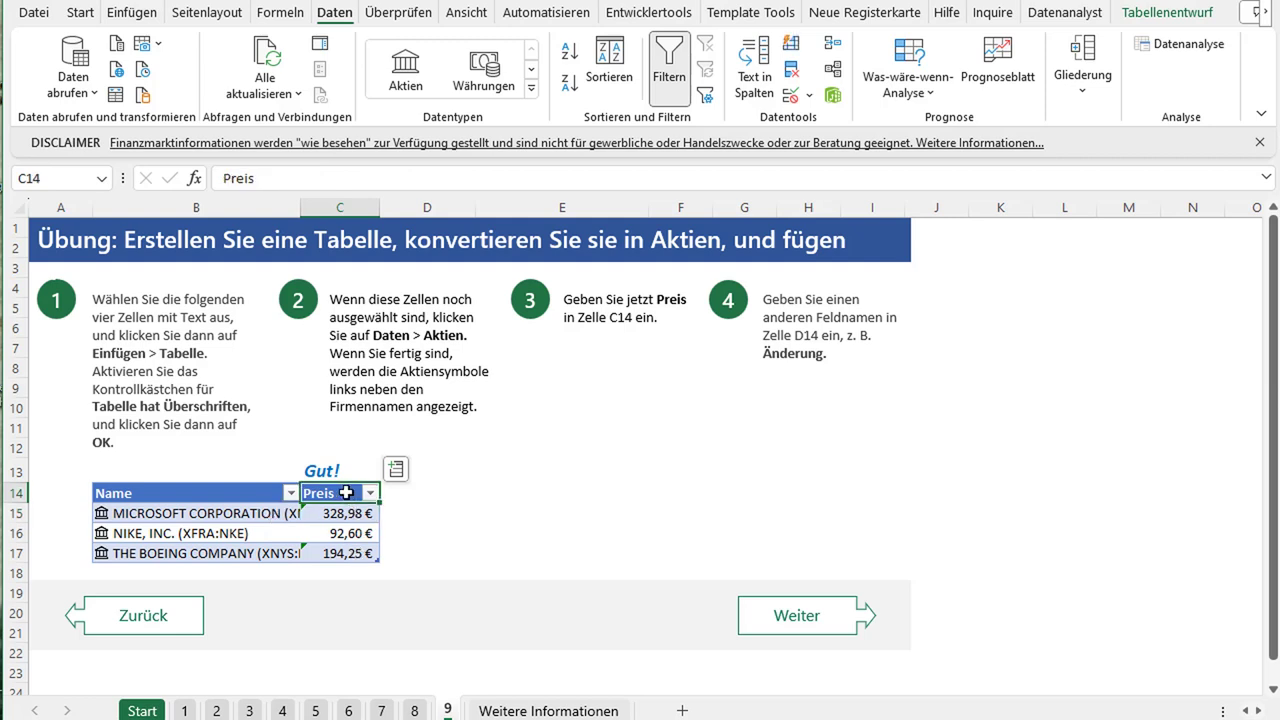
{"action": "type", "text": "Beta"}
{"action": "key", "text": "Return"}
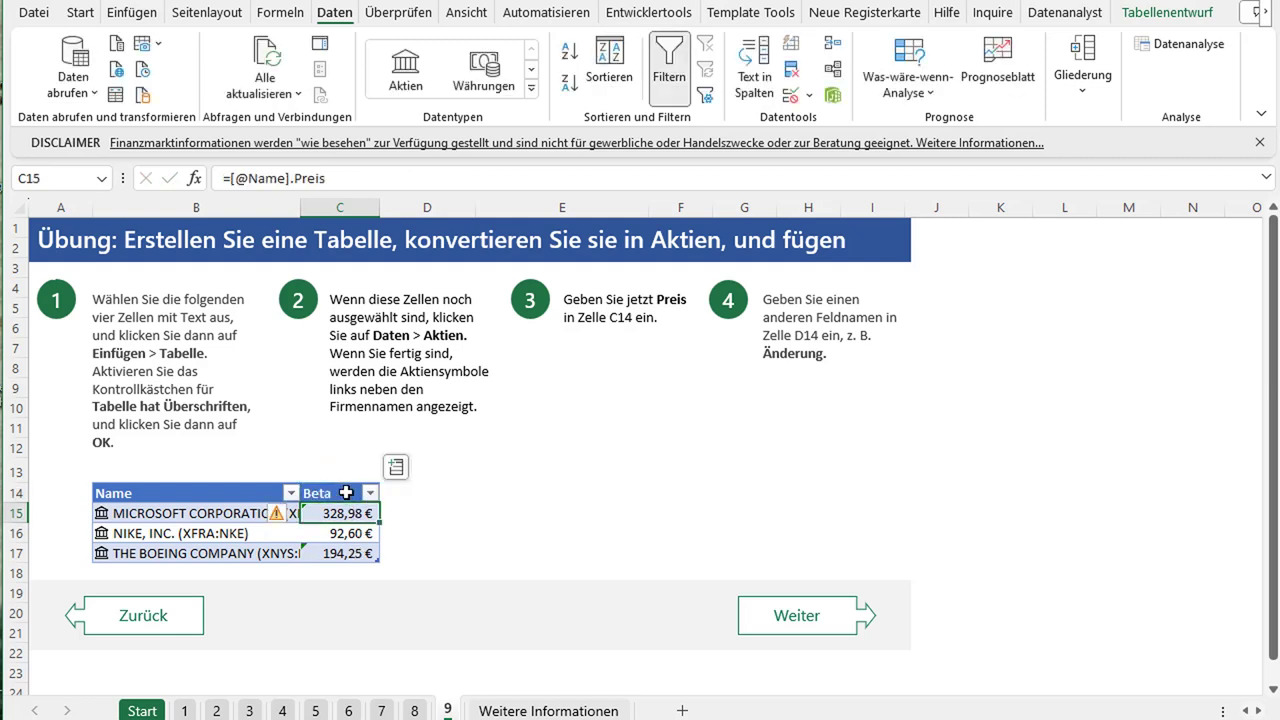
{"action": "left_click", "coordinate": [347, 493]}
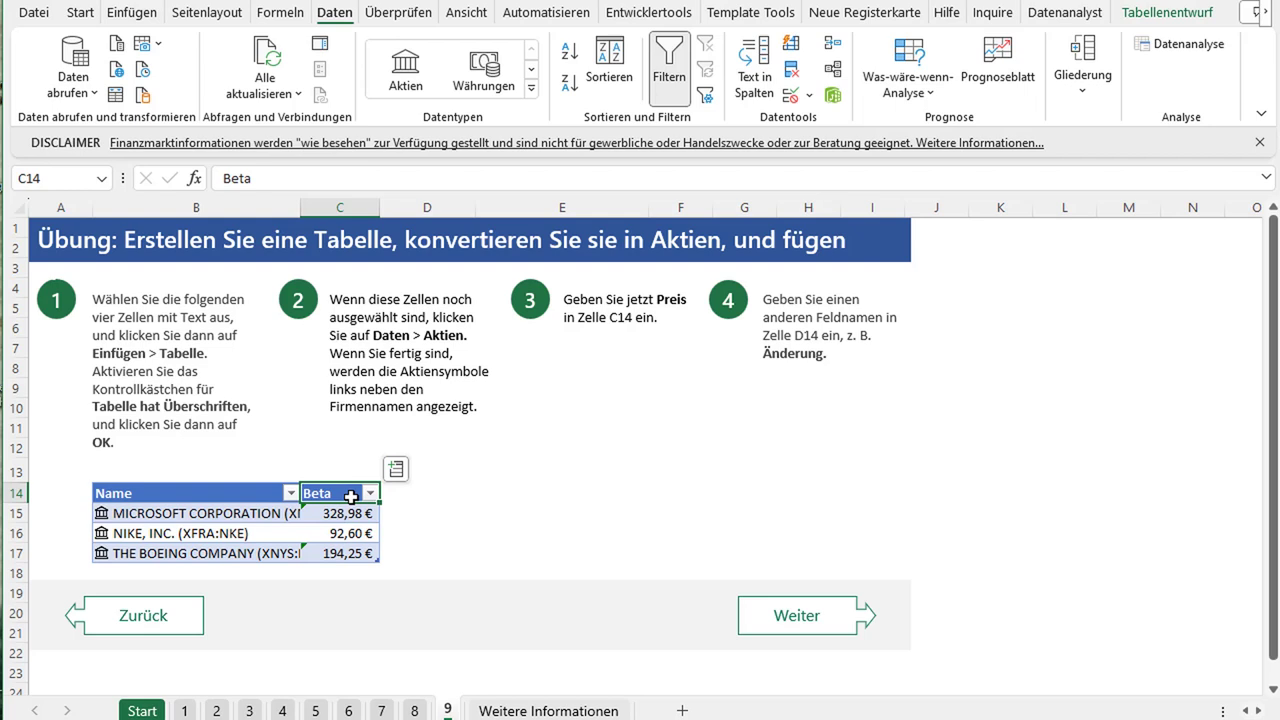
{"action": "key", "text": "ctrl+z"}
Add a Beta column in D14 with values 0,90, 1,11 and 1,48, and select them
{"action": "left_click", "coordinate": [398, 493]}
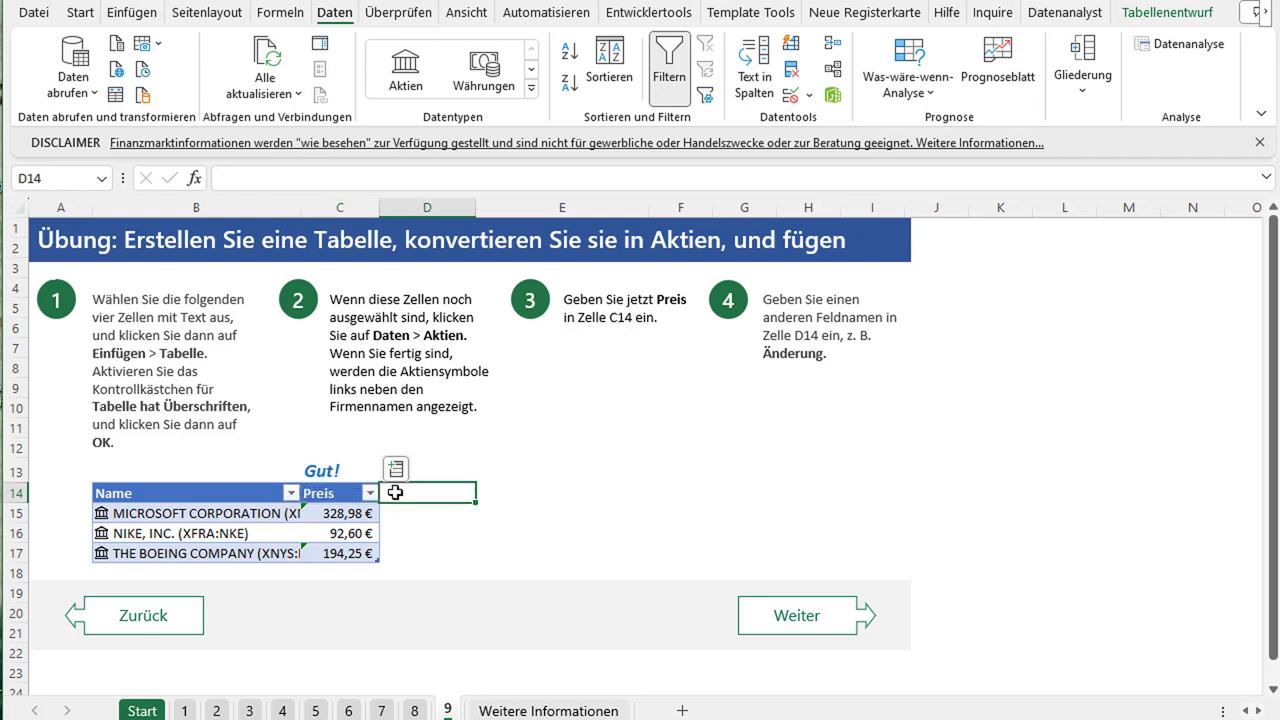
{"action": "type", "text": "Be"}
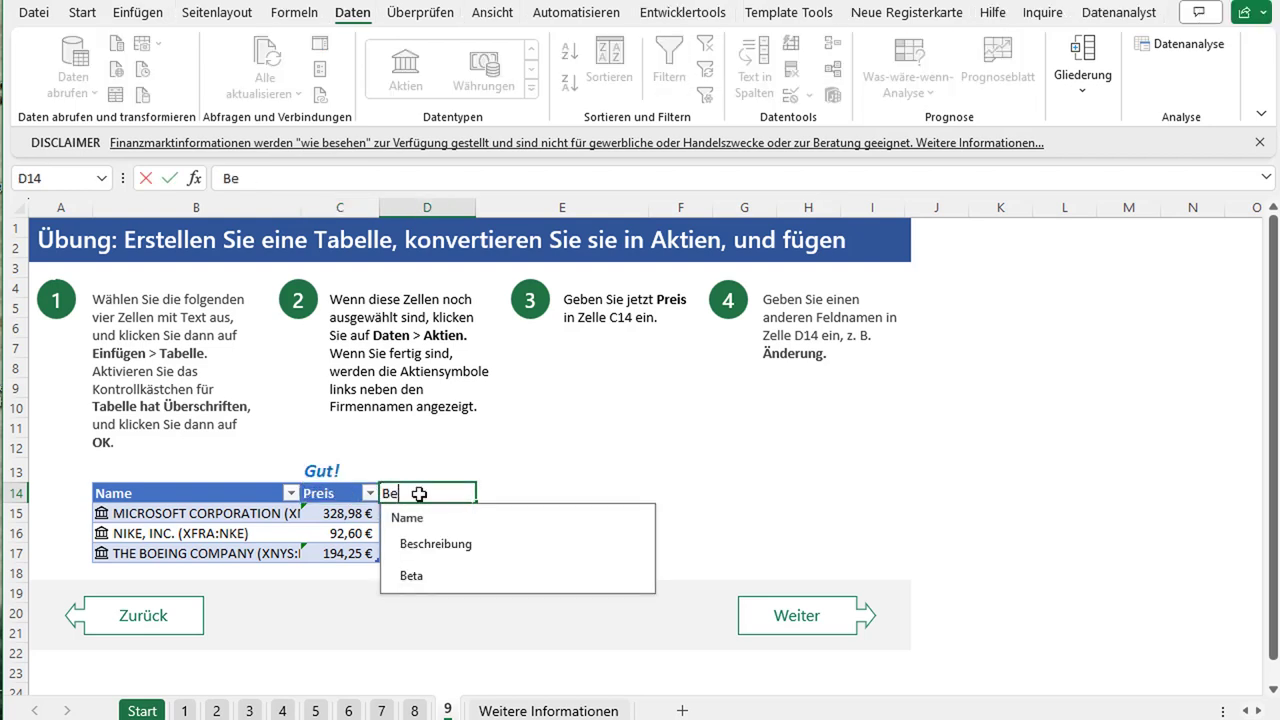
{"action": "type", "text": "ta"}
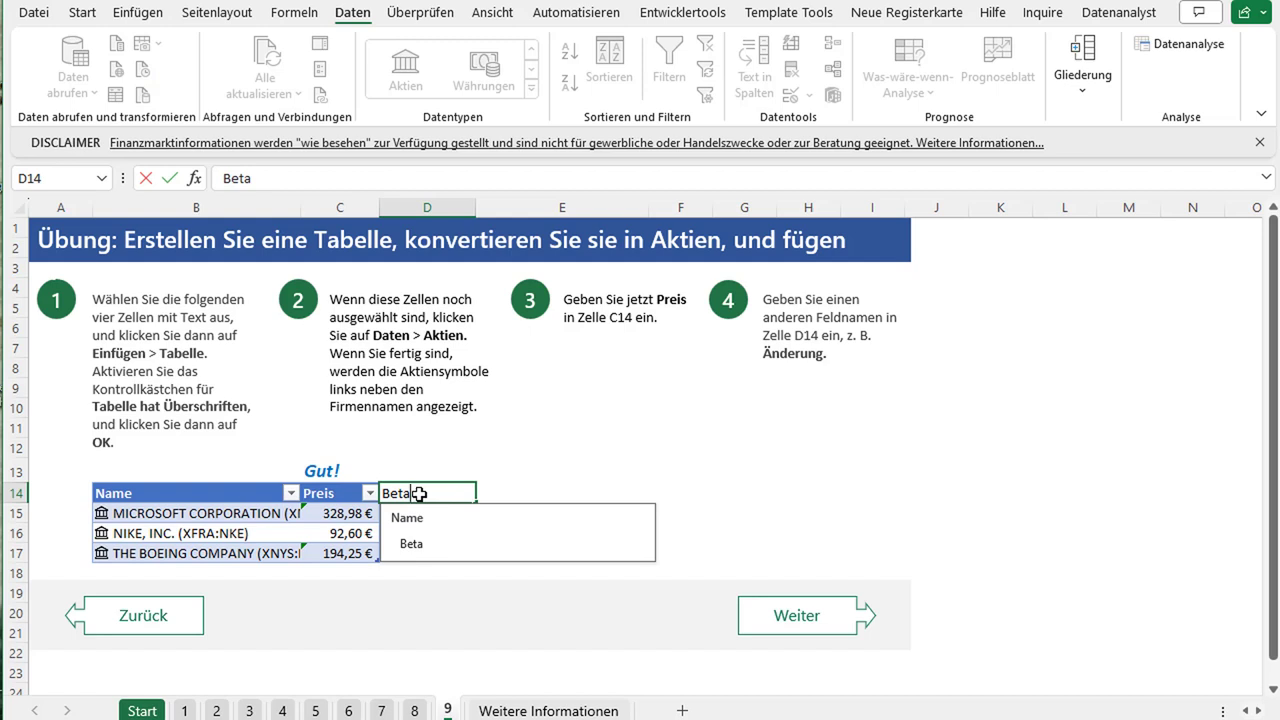
{"action": "key", "text": "Return"}
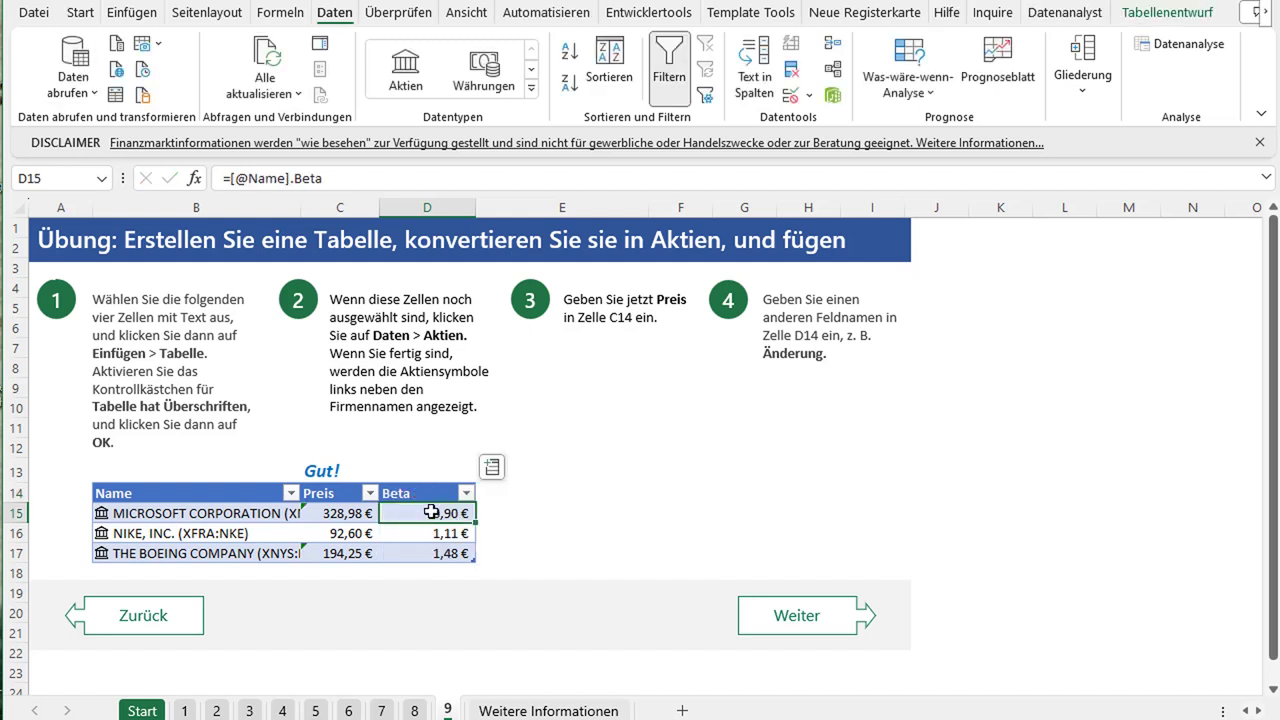
{"action": "left_click_drag", "start_coordinate": [431, 513], "coordinate": [433, 553]}
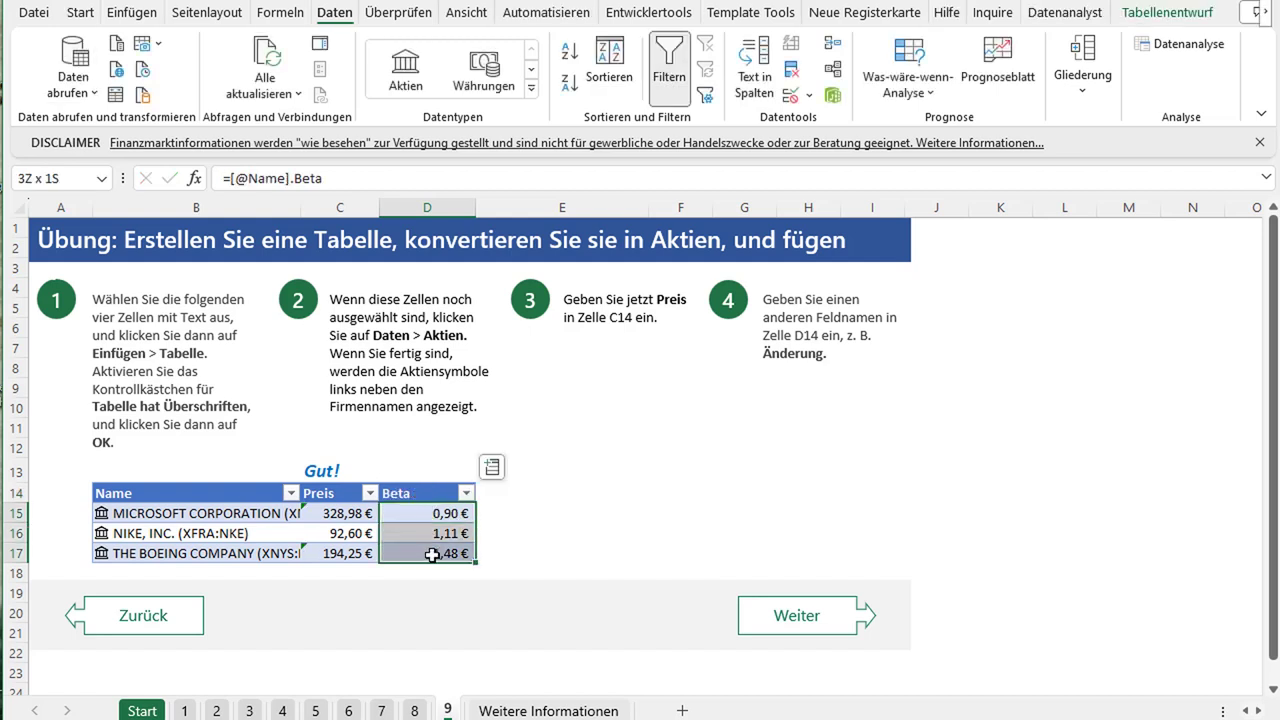
{"action": "left_click", "coordinate": [80, 12]}
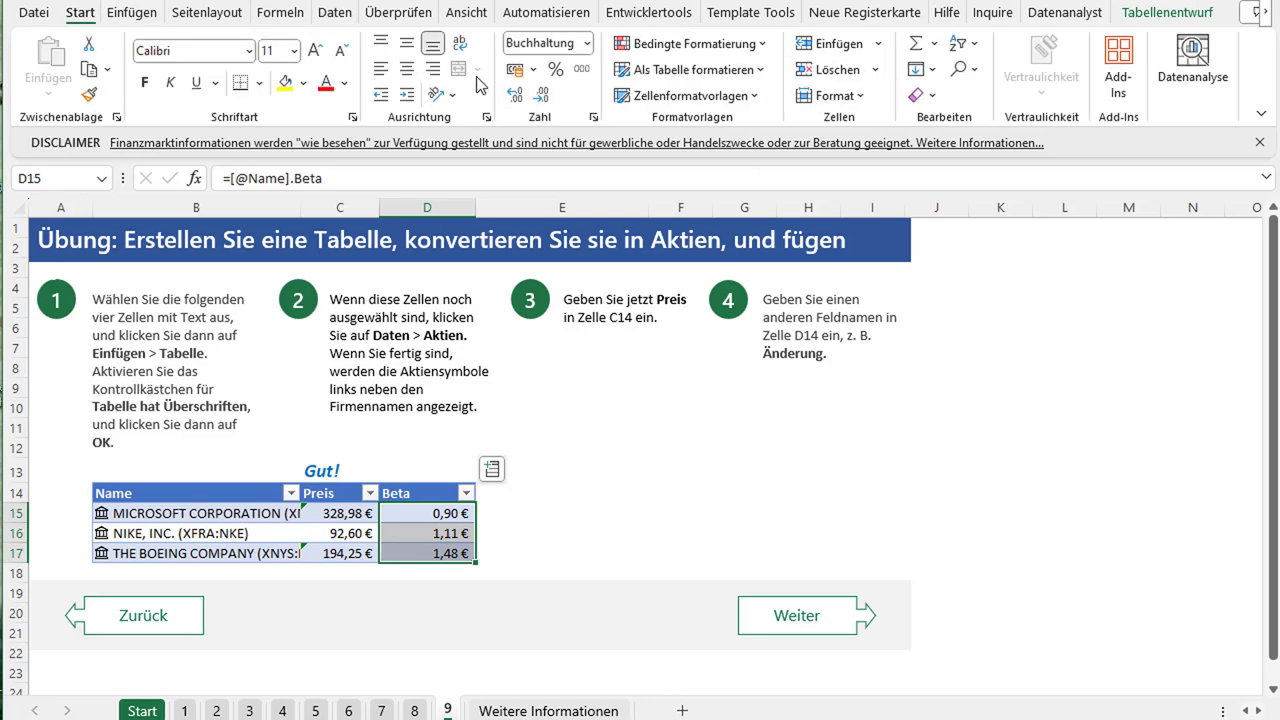
Apply the Standard number format to the Beta column, giving 0,8993, 1,1065 and 1,4819
{"action": "left_click", "coordinate": [588, 43]}
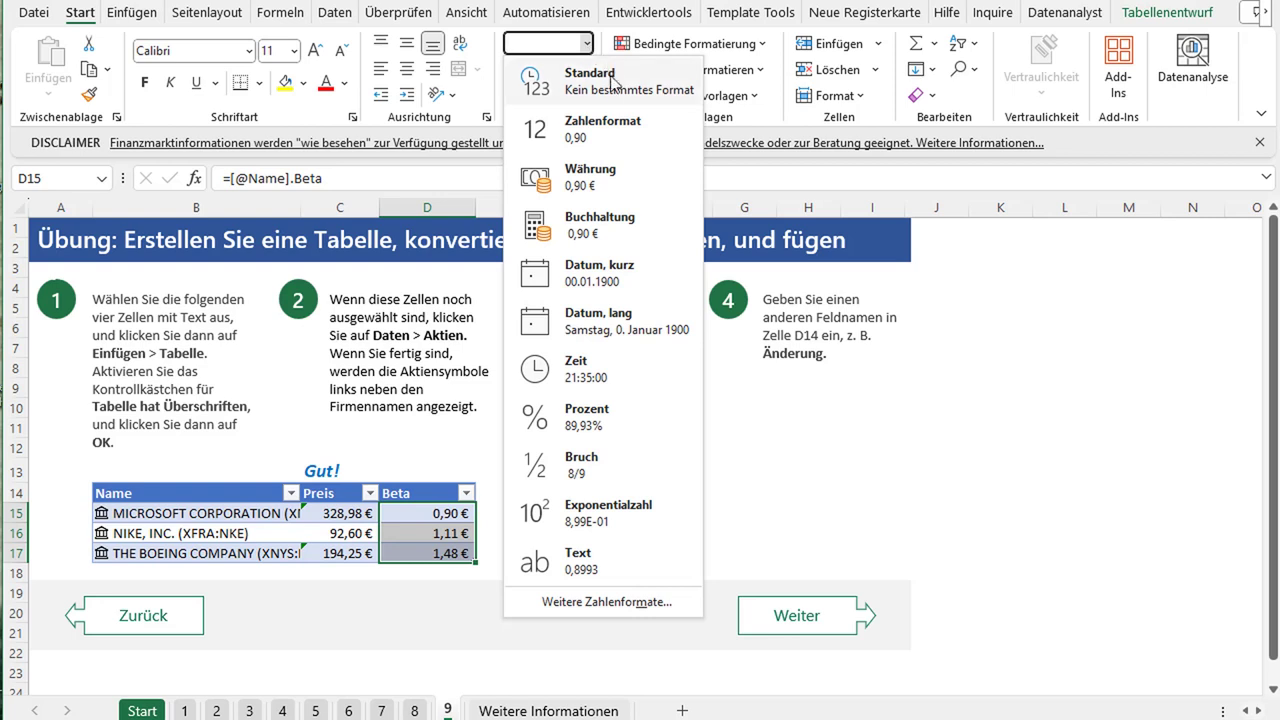
{"action": "left_click", "coordinate": [560, 72]}
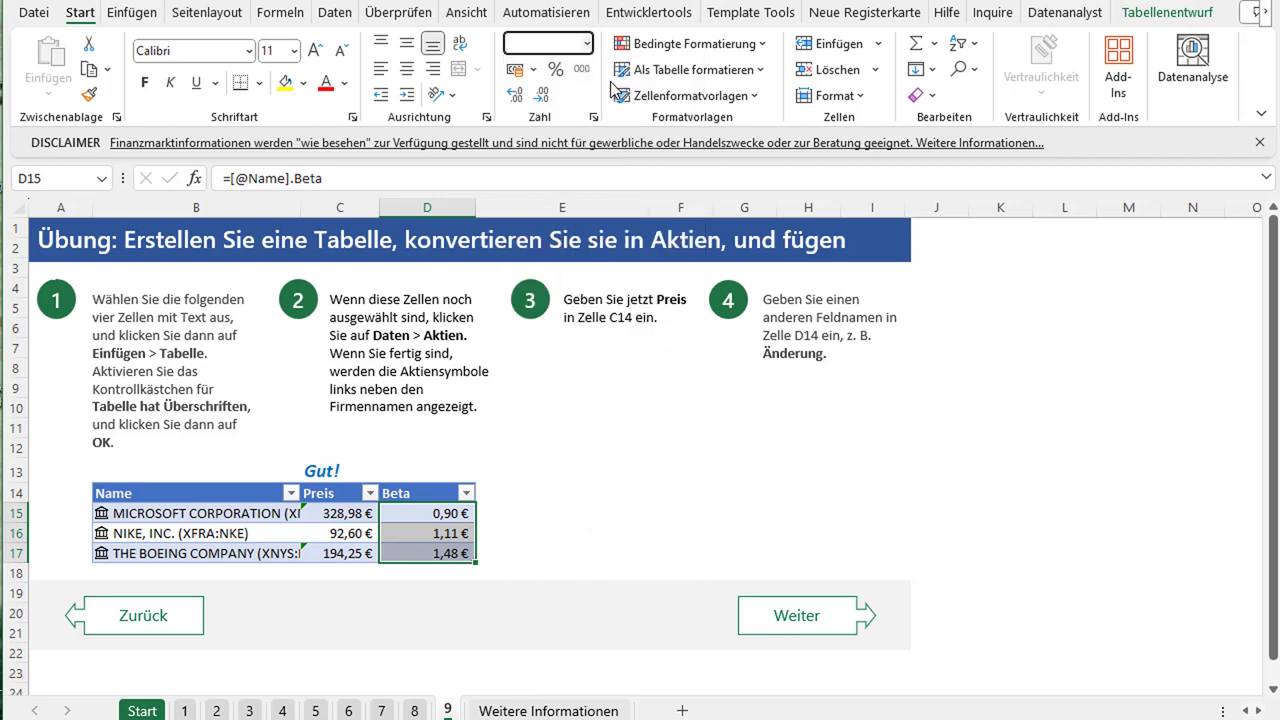
{"action": "left_click", "coordinate": [490, 532]}
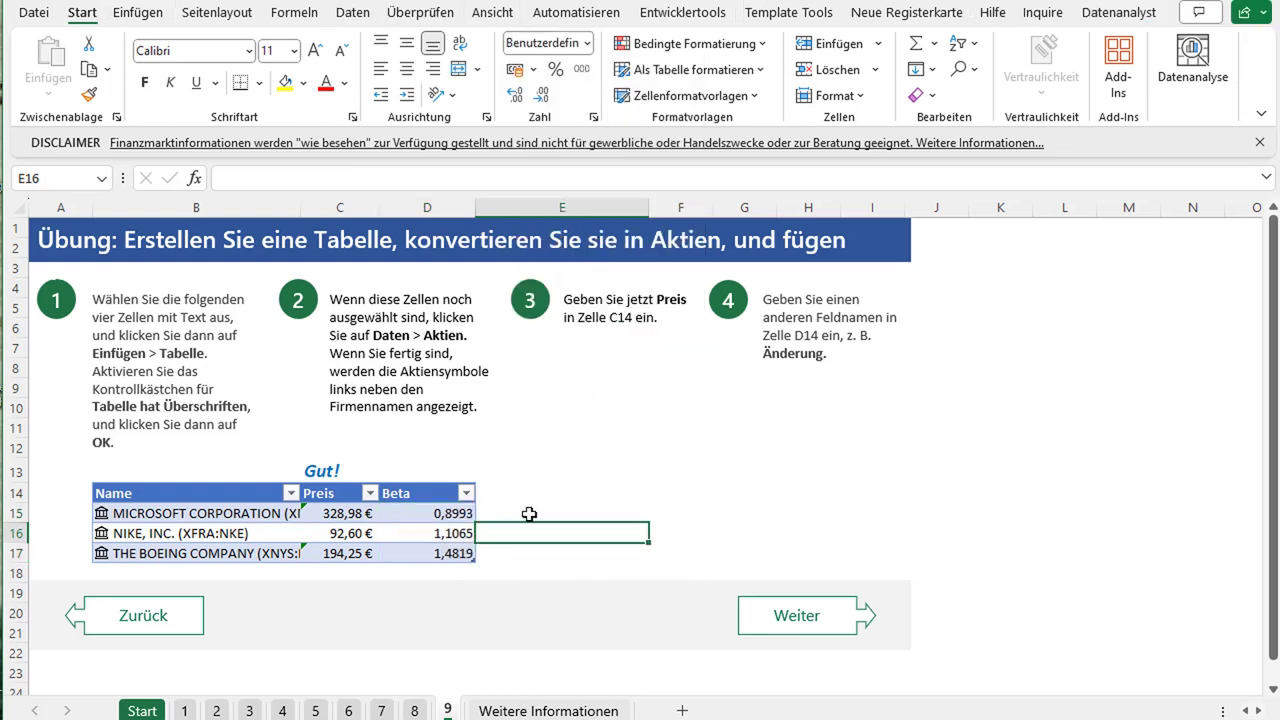